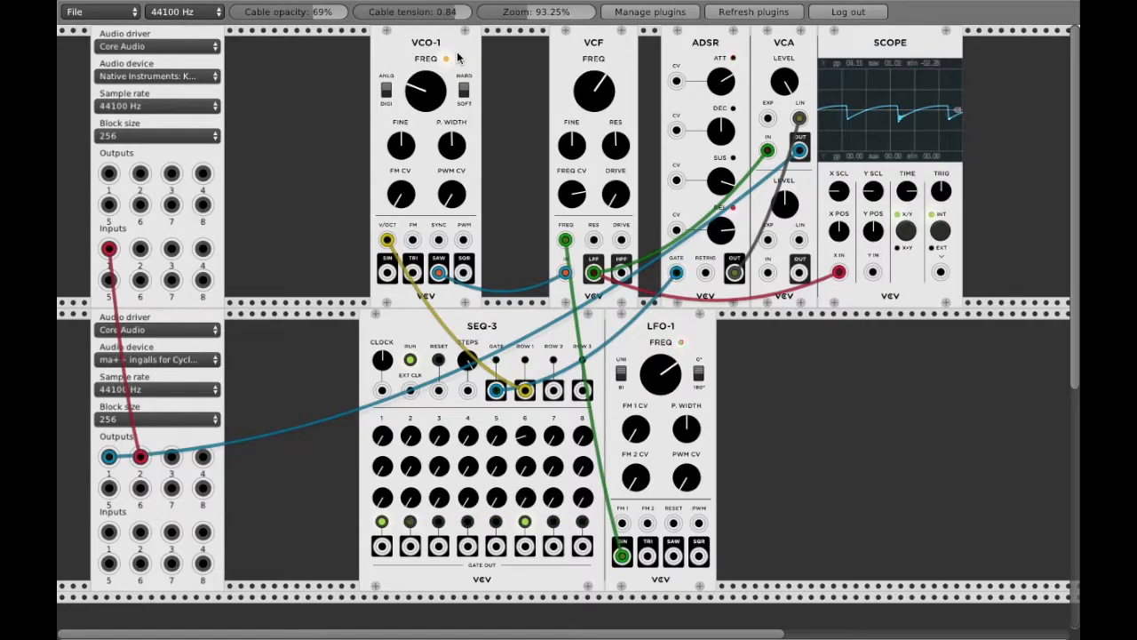
Delete the VCO-1, VCF, ADSR, VCA, SEQ-3, LFO-1 and Scope modules, keeping only the two audio interface modules
key(Delete)
key(Delete)
key(Delete)
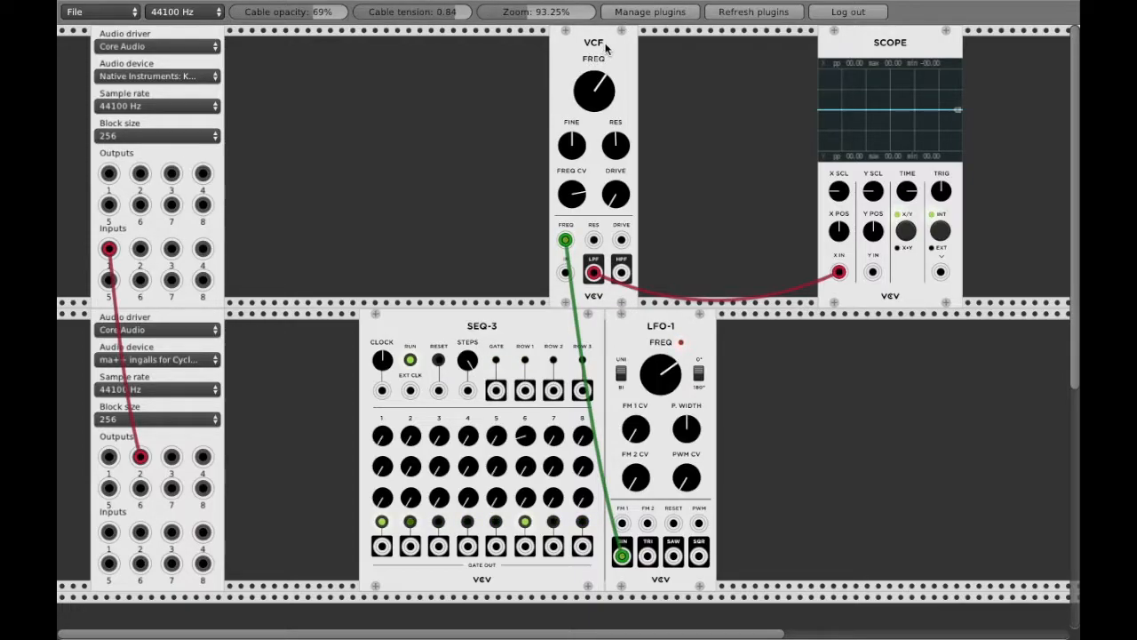
key(Delete)
key(Delete)
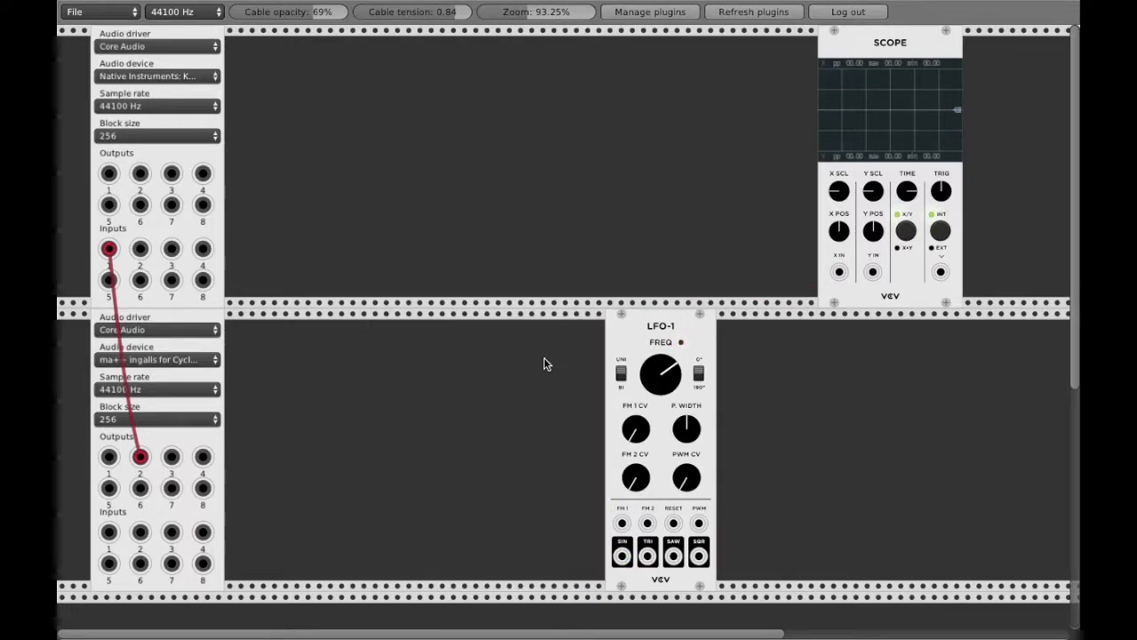
key(Delete)
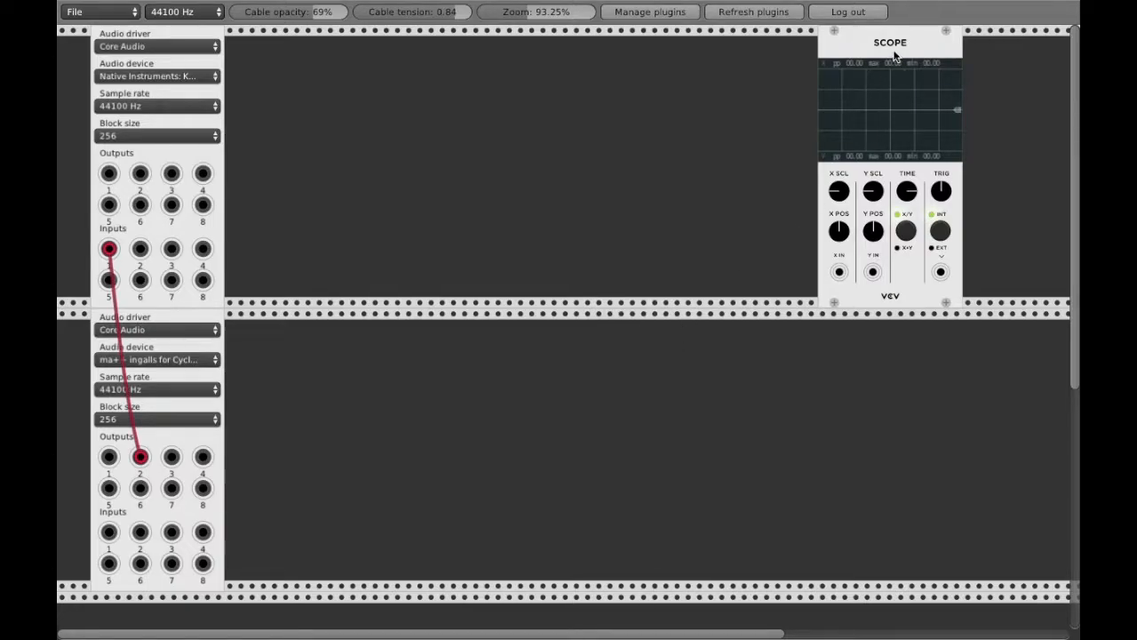
key(Delete)
Add a Fundamental VCA in the upper row and patch its first output to output 1 of the lower audio interface
right_click(774, 48)
text(lfo)
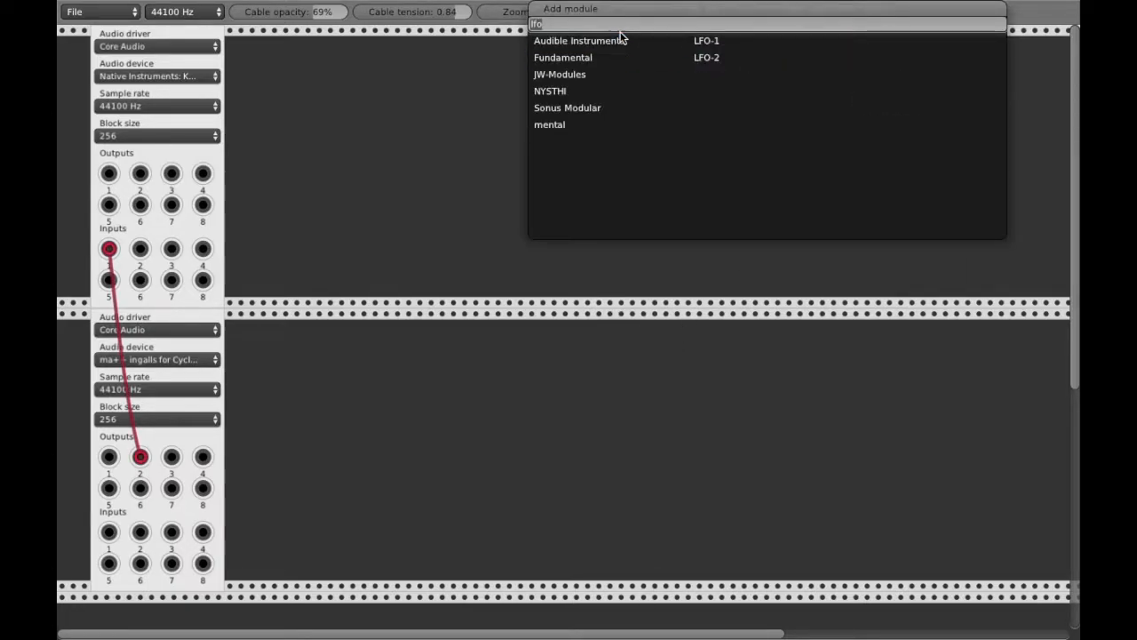
key(BackSpace)
key(BackSpace)
key(BackSpace)
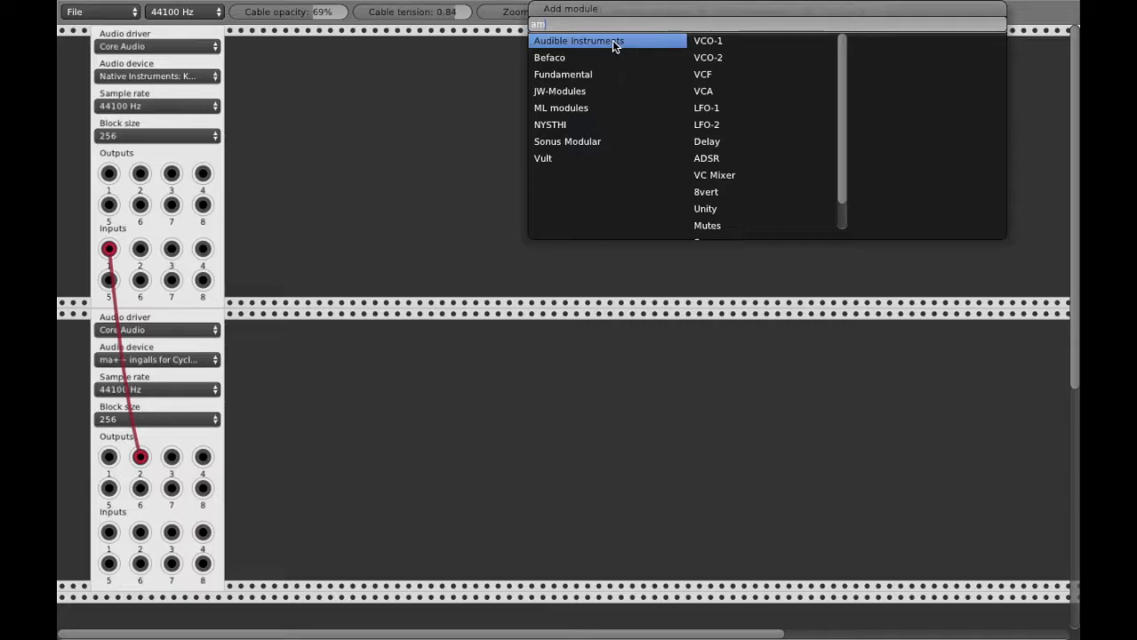
click(707, 91)
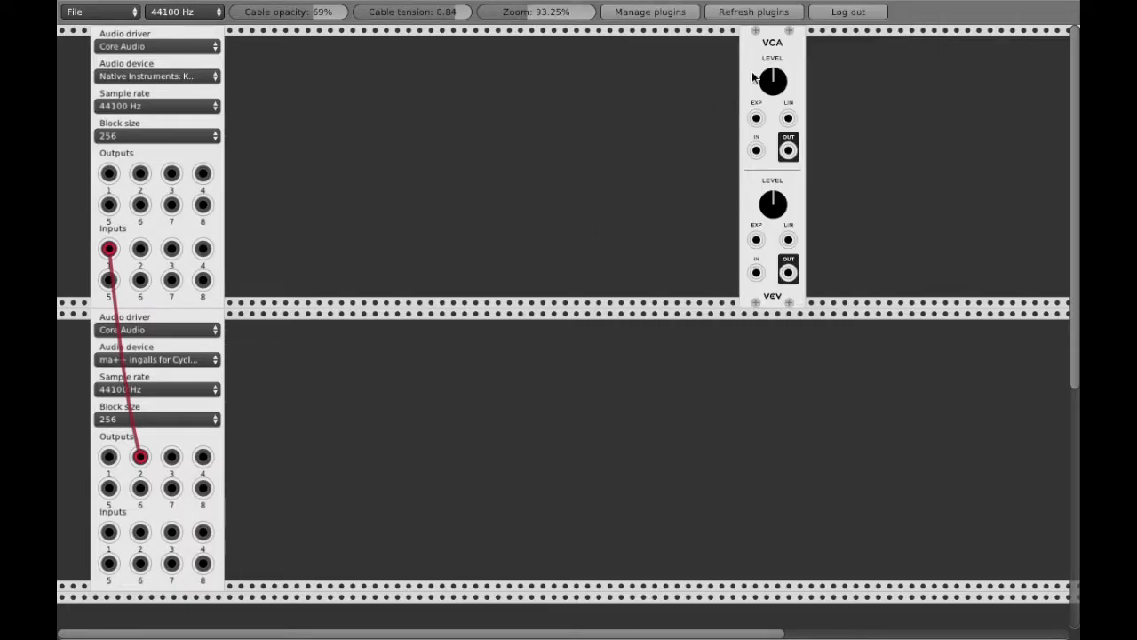
drag(789, 143, 108, 174)
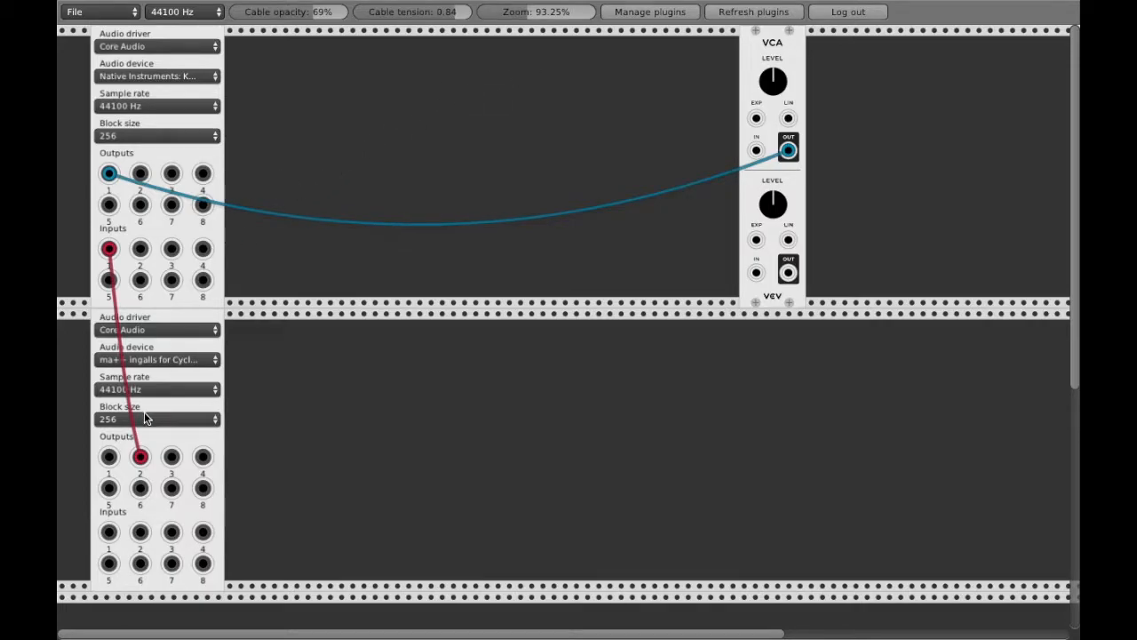
drag(106, 172, 109, 456)
Add a VCO-1 to the left of the VCA and patch its sine, followed by its triangle output, into the VCA's first input
right_click(534, 31)
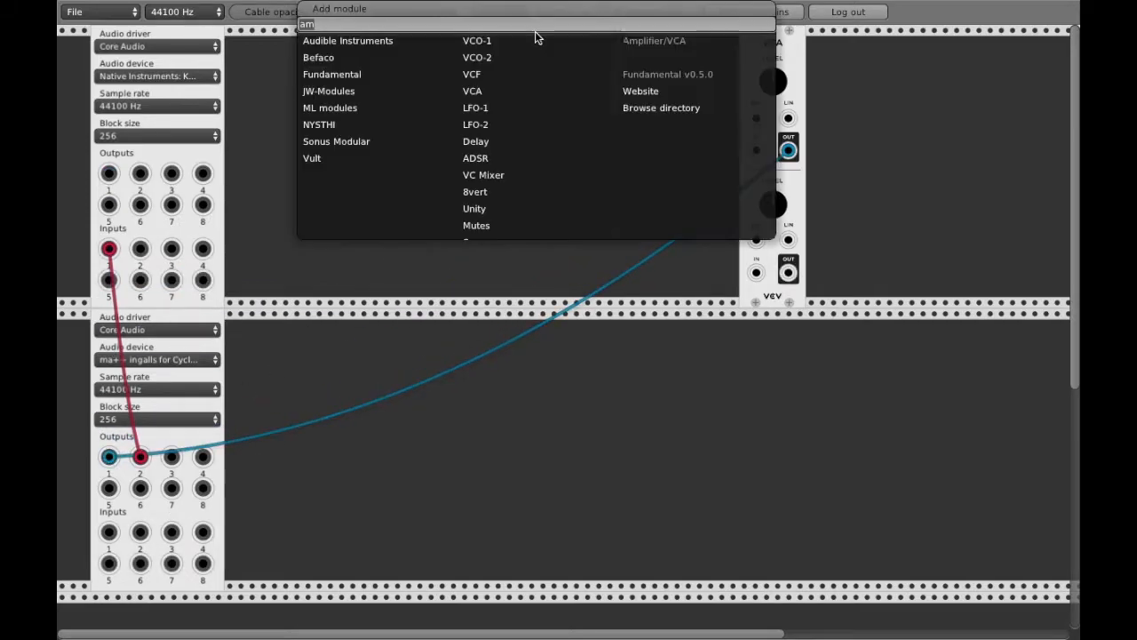
click(507, 41)
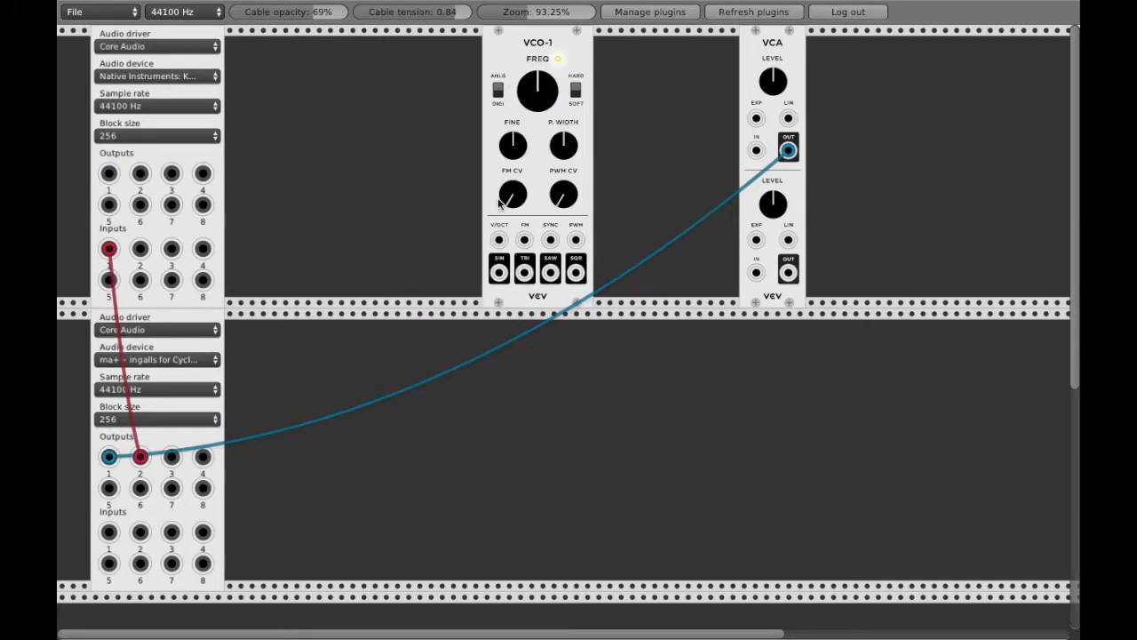
drag(545, 49, 453, 72)
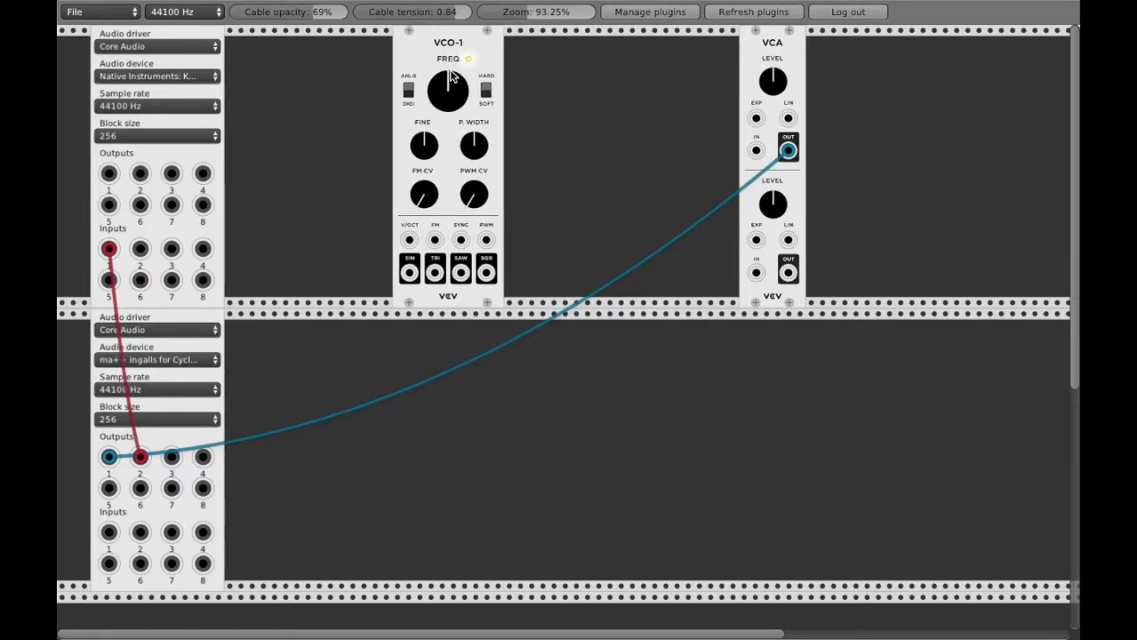
drag(410, 271, 760, 152)
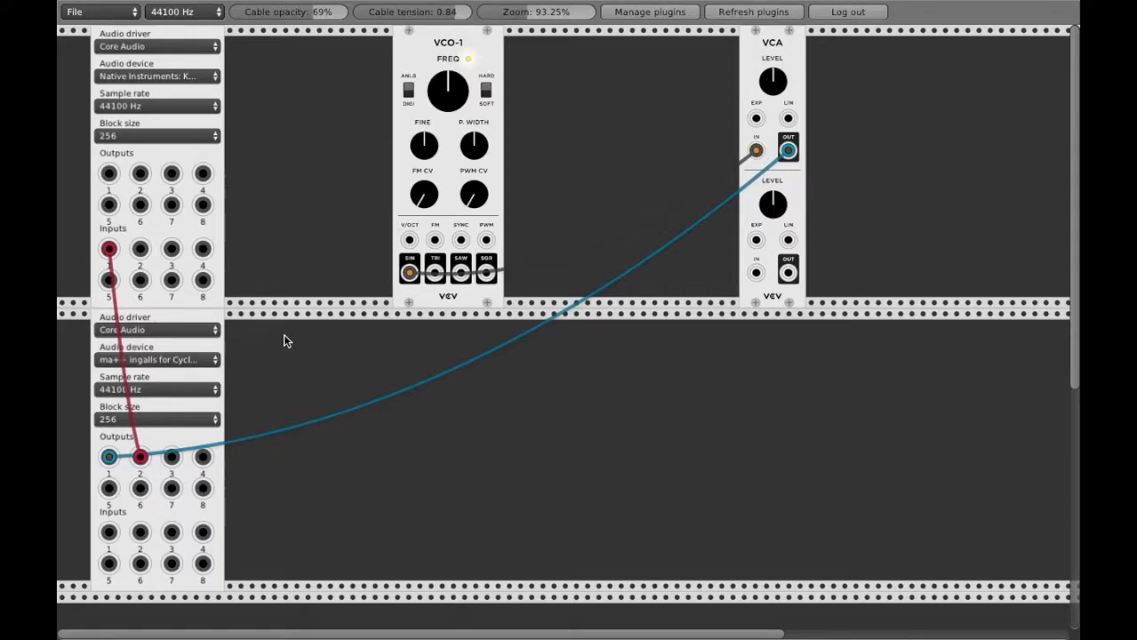
drag(409, 272, 440, 275)
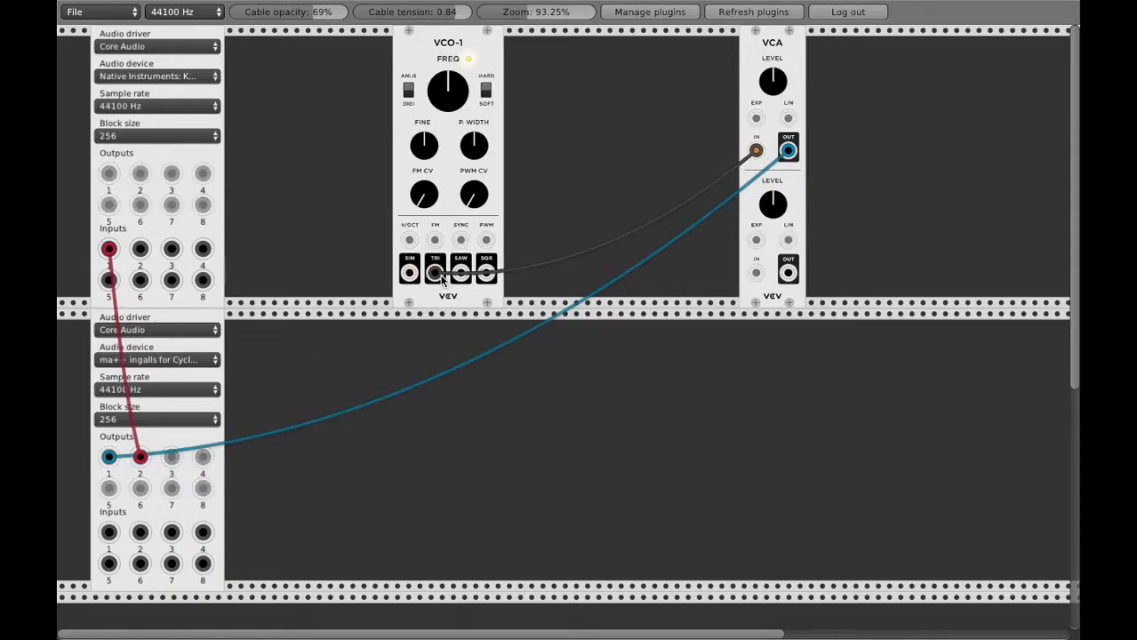
Add a Scope between the VCO-1 and VCA, and patch the triangle output to both the Scope's X input and the VCA's first input
right_click(622, 43)
text(sc)
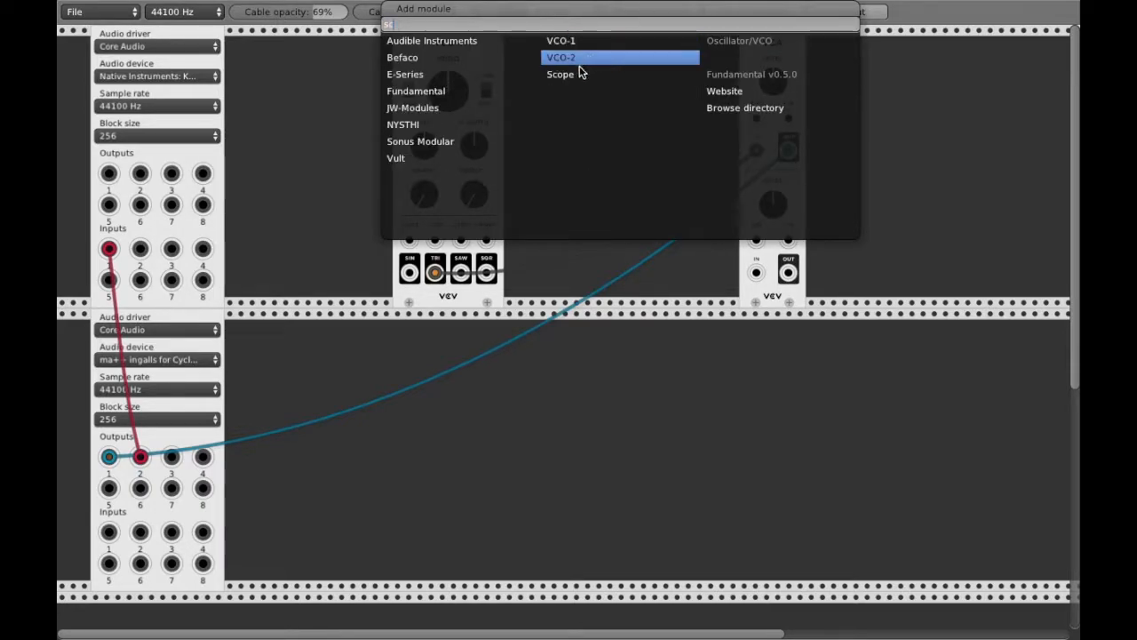
click(579, 74)
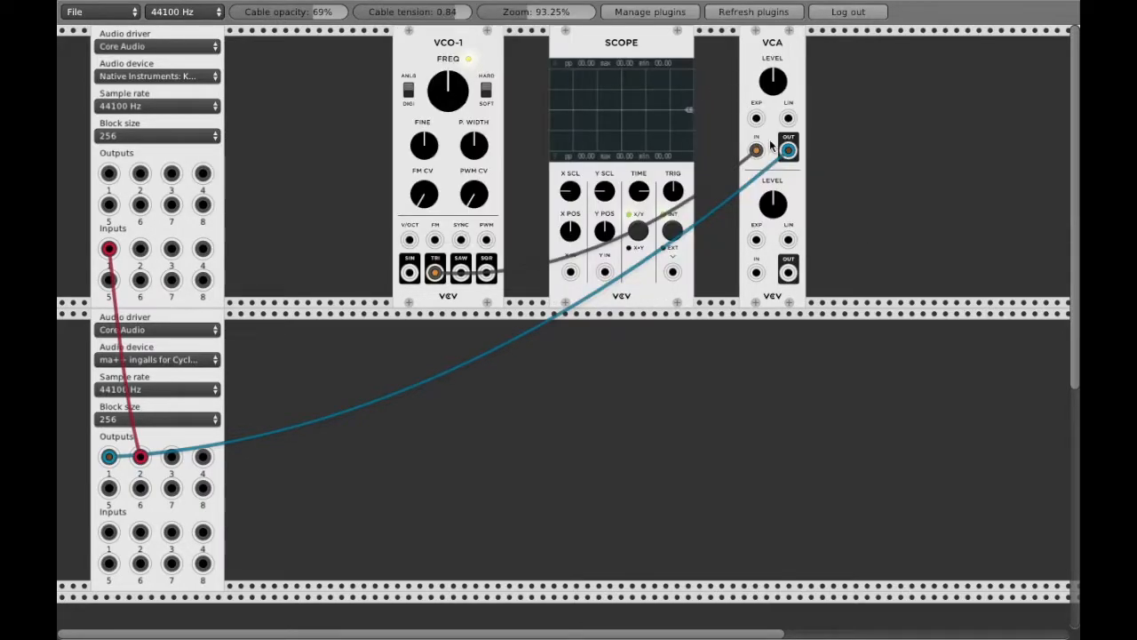
drag(750, 147, 571, 272)
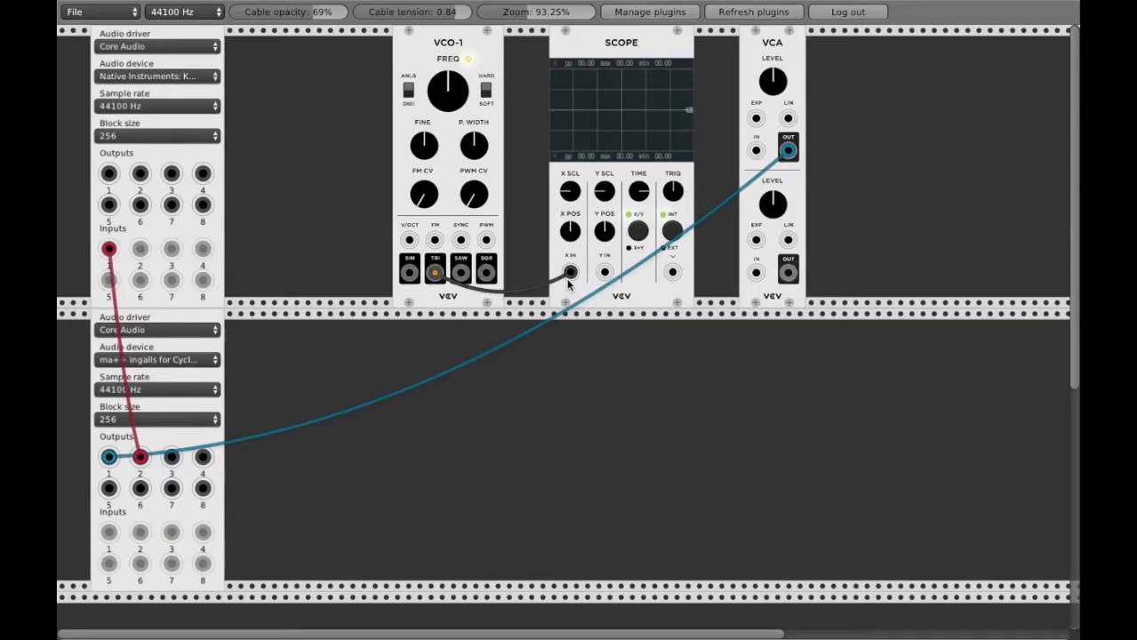
drag(673, 272, 644, 263)
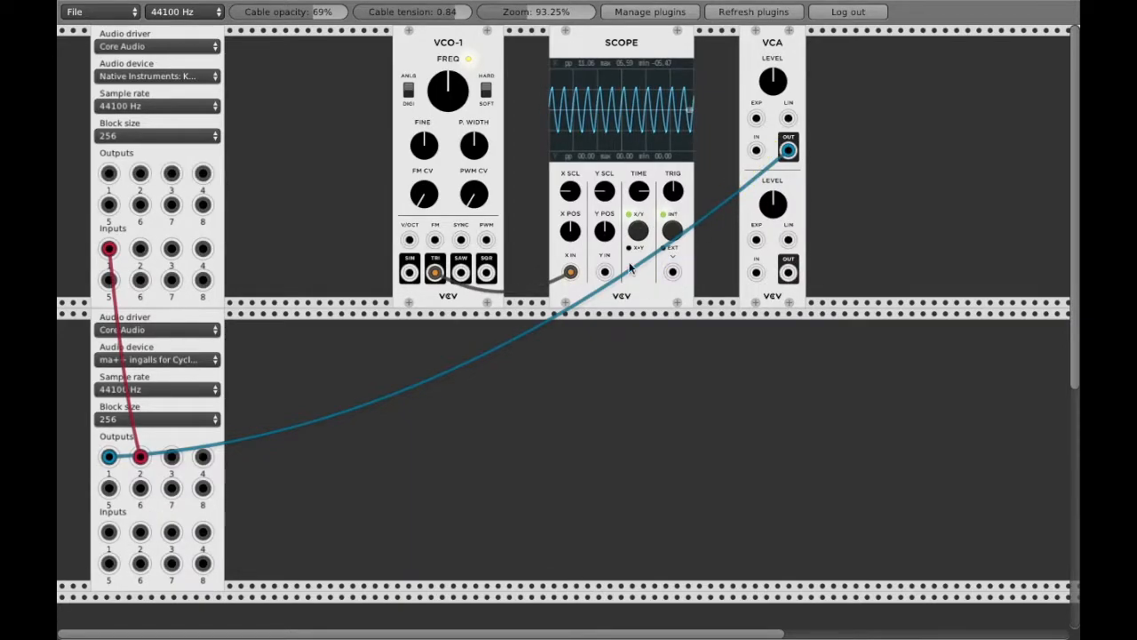
drag(756, 150, 434, 272)
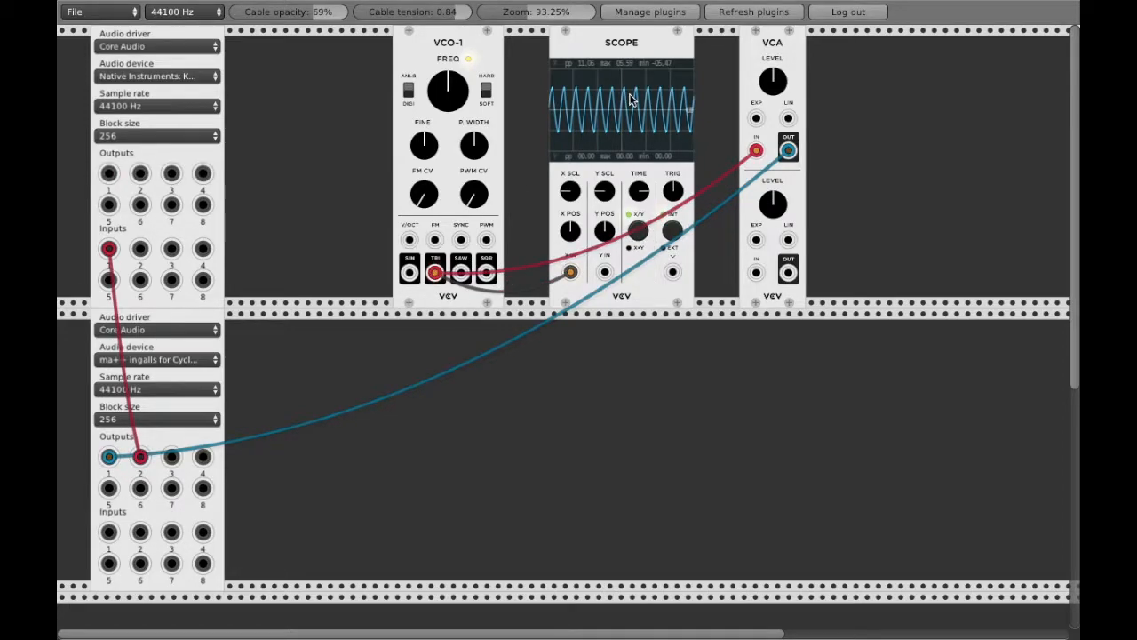
Repatch the Scope and VCA cables to the VCO-1's sine, saw and finally square output to compare the waveforms
drag(435, 272, 410, 273)
drag(756, 153, 410, 272)
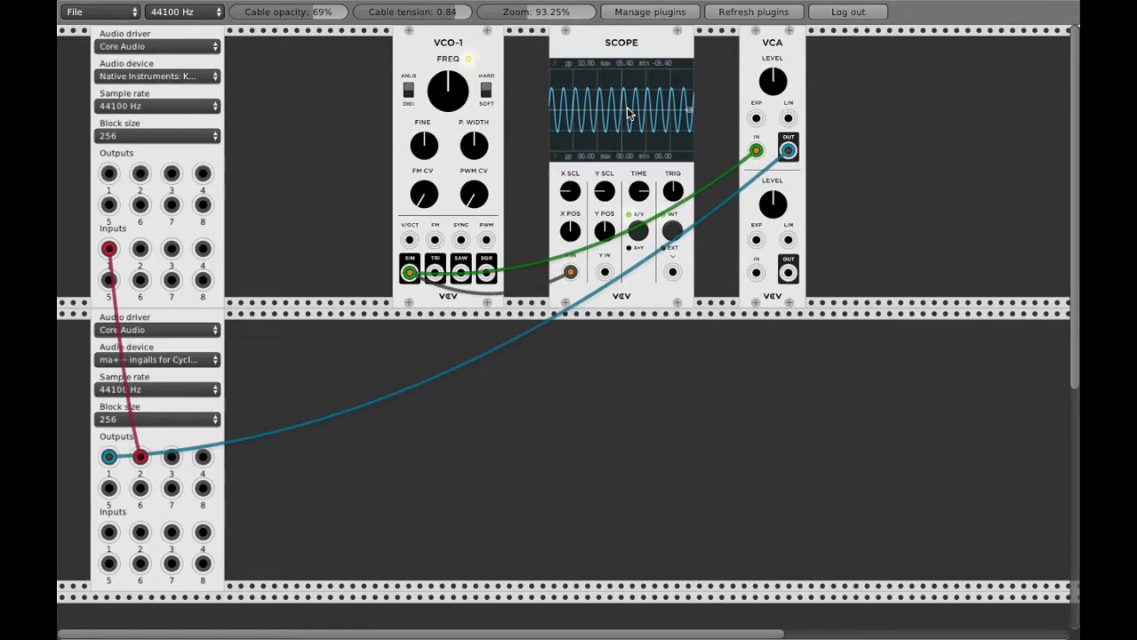
drag(409, 272, 460, 274)
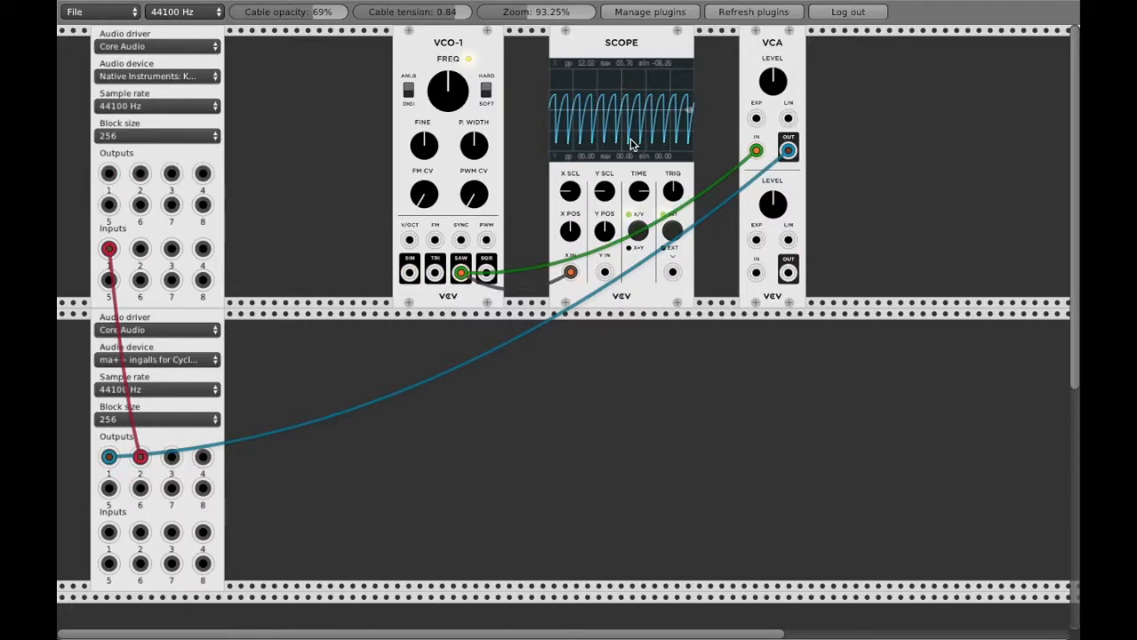
drag(461, 271, 488, 275)
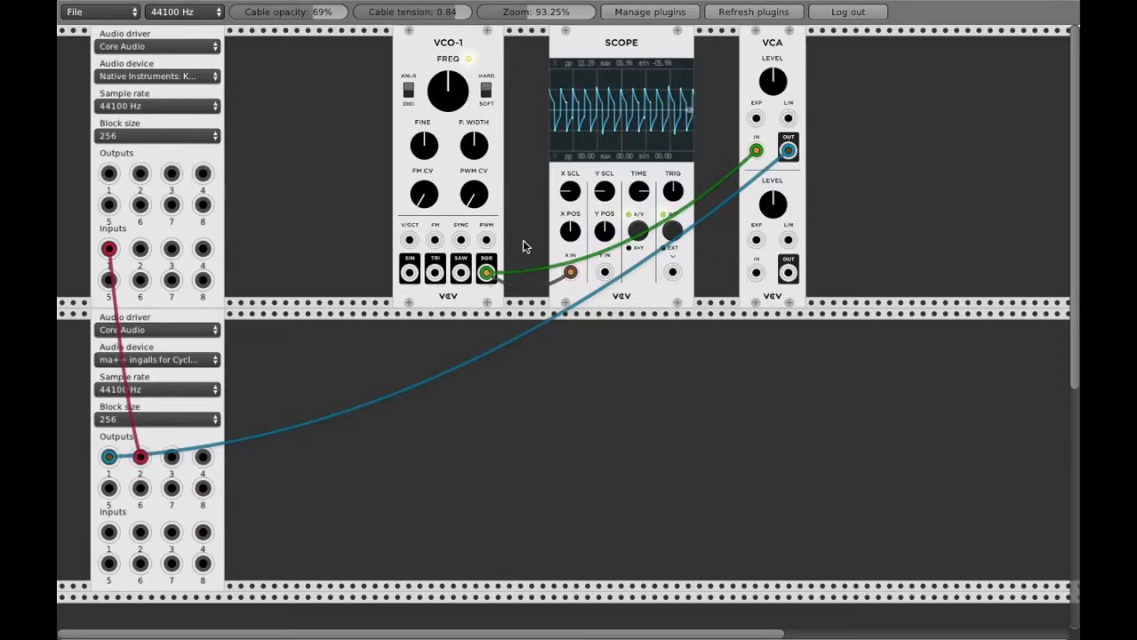
Raise the VCO-1's pulse width and compare its digital and analog modes, leaving the oscillator in analog
mouse_move(470, 155)
mouse_down()
mouse_move(470, 36)
mouse_move(469, 151)
mouse_up()
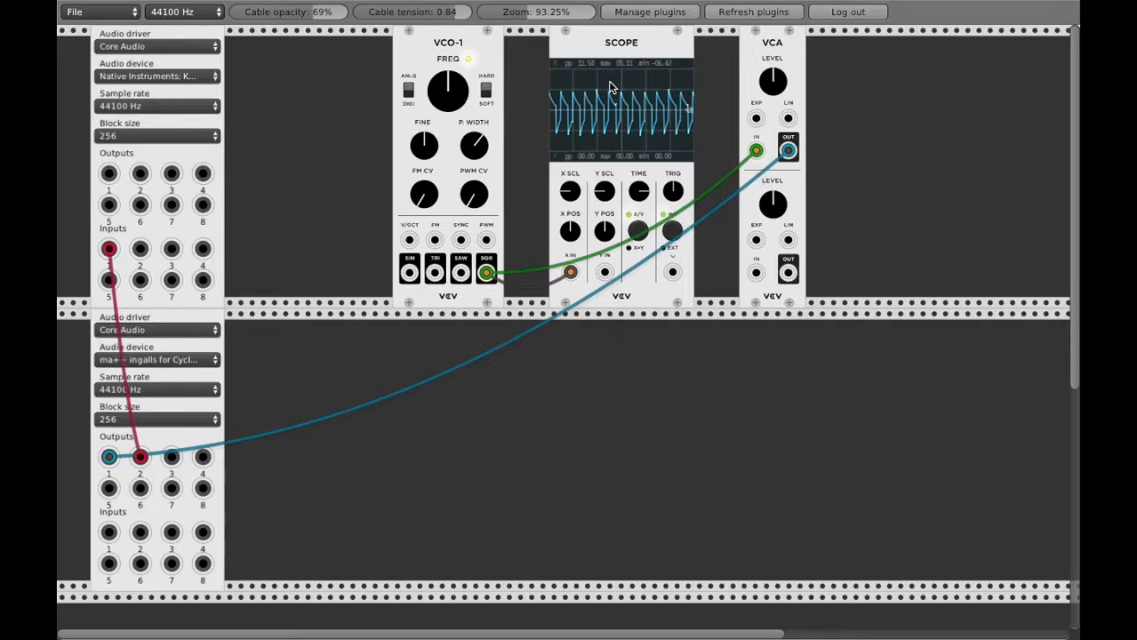
click(408, 89)
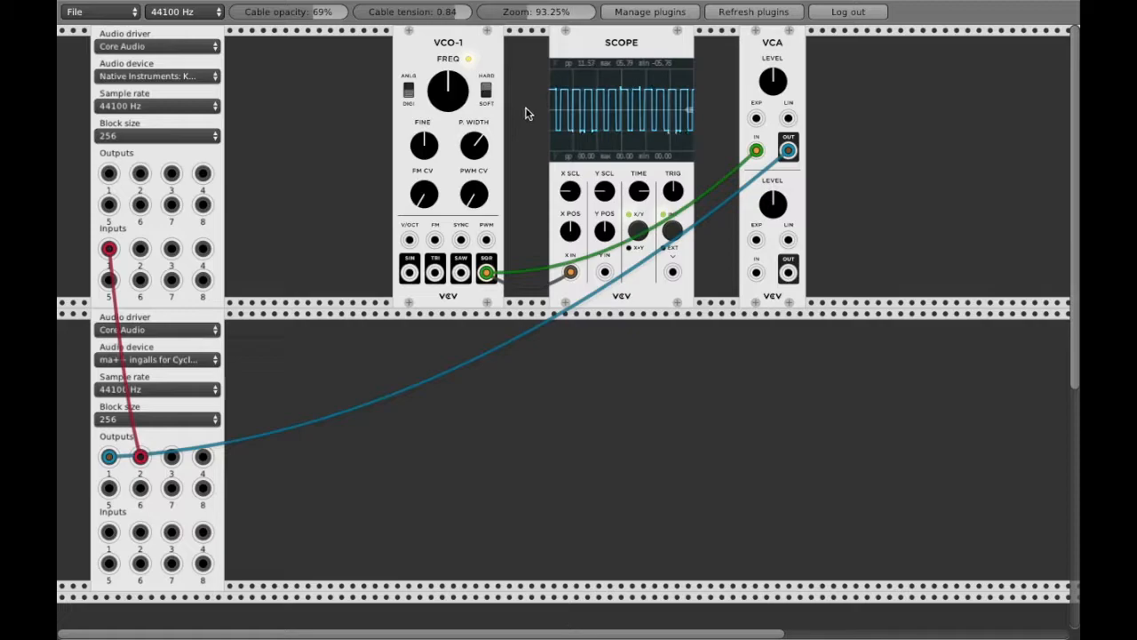
click(411, 90)
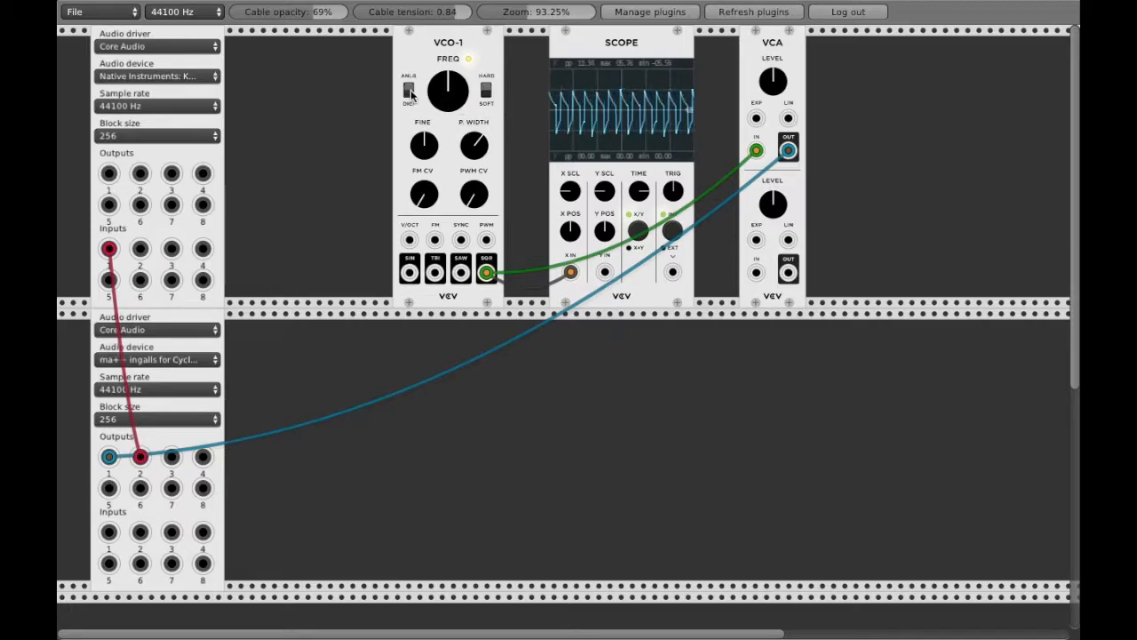
click(411, 90)
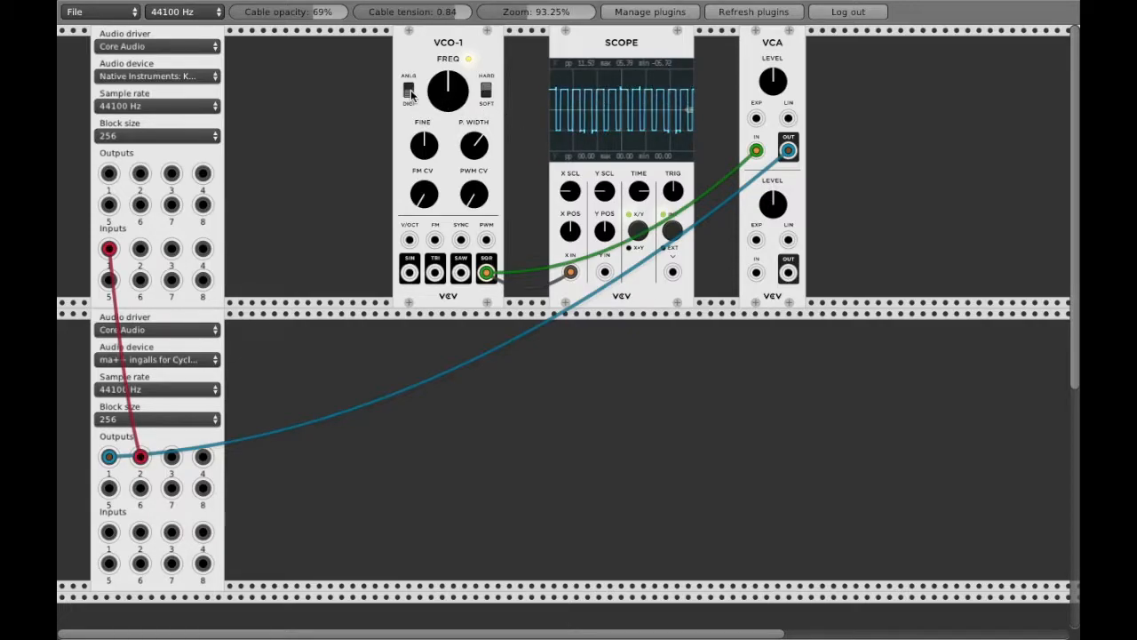
click(410, 90)
click(410, 90)
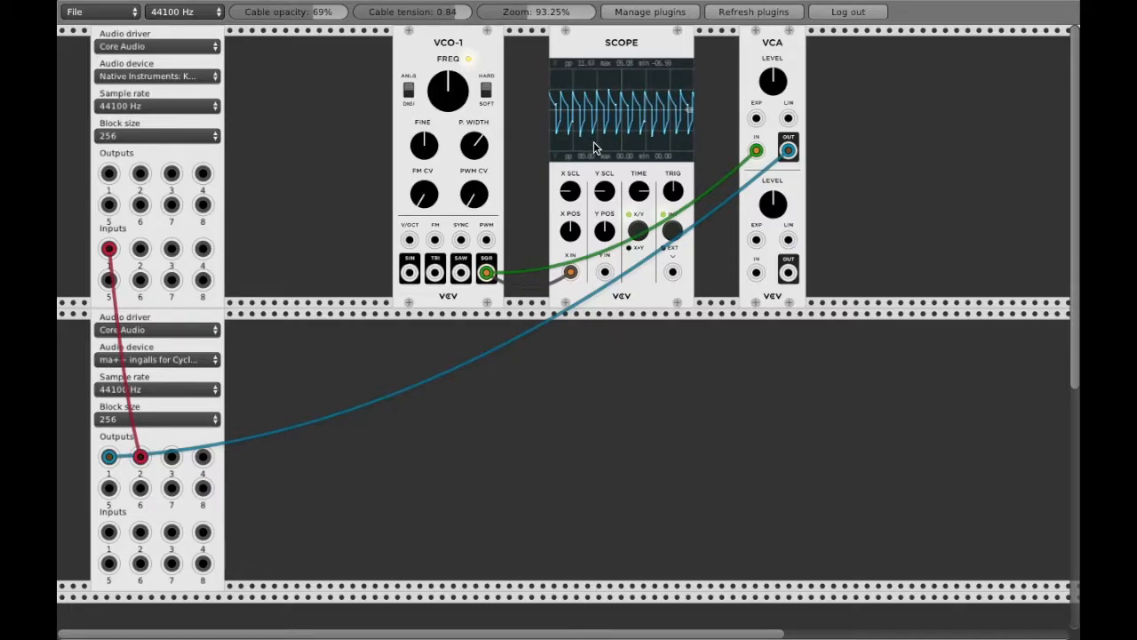
Move the VCA and Scope further right in the upper row and add a SEQ-3 module beneath the VCO-1
drag(792, 55, 915, 46)
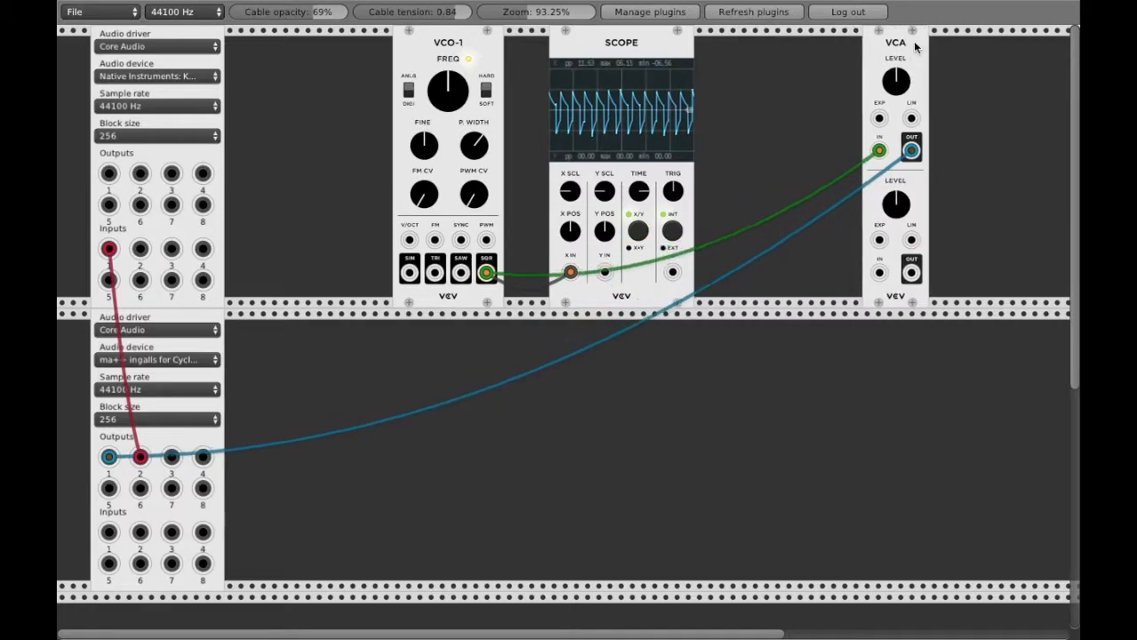
drag(609, 58, 777, 59)
right_click(424, 317)
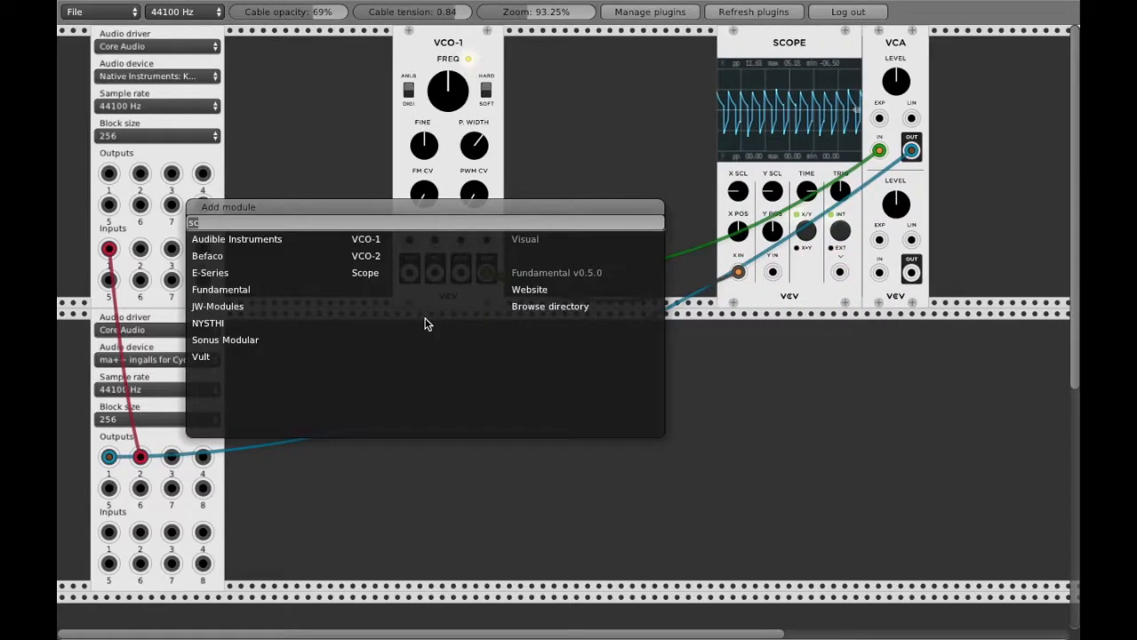
text(sq)
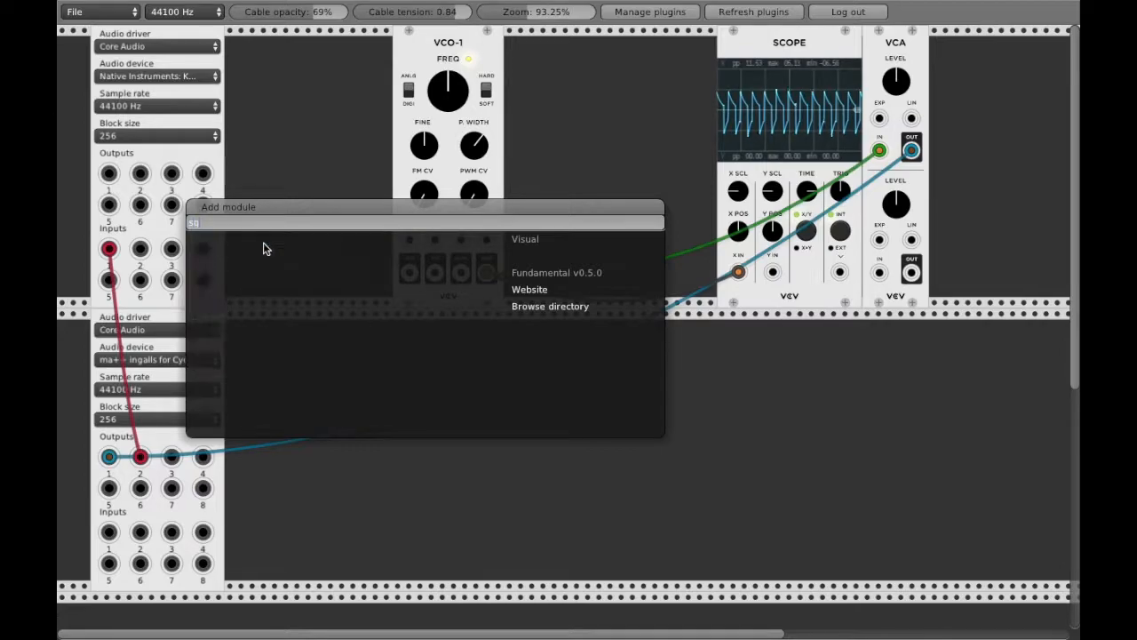
key(BackSpace)
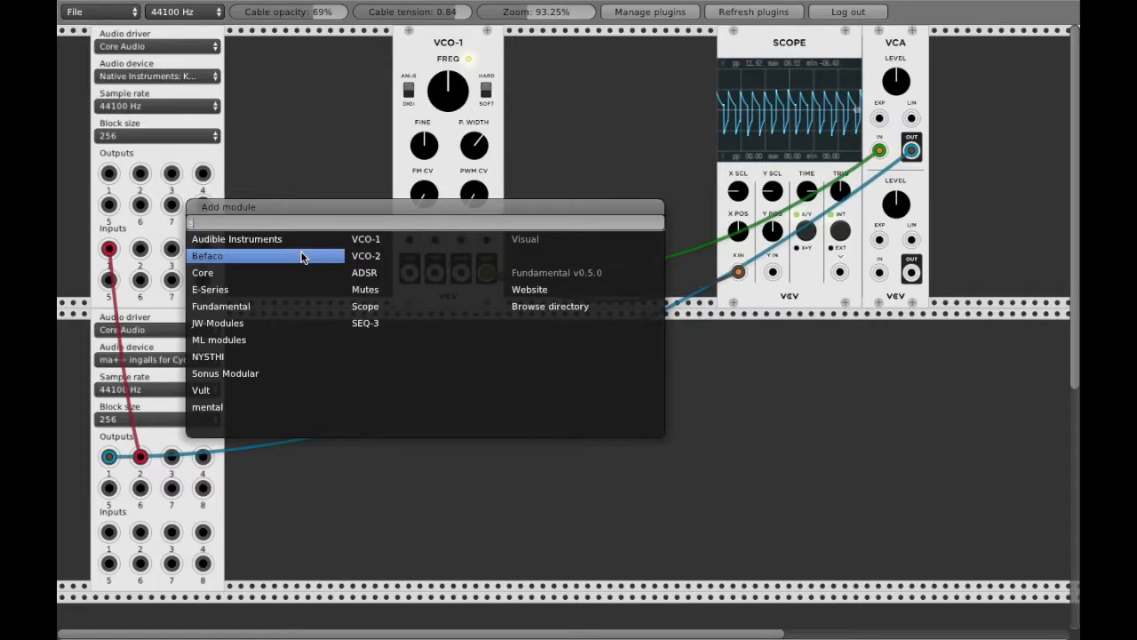
text(eq)
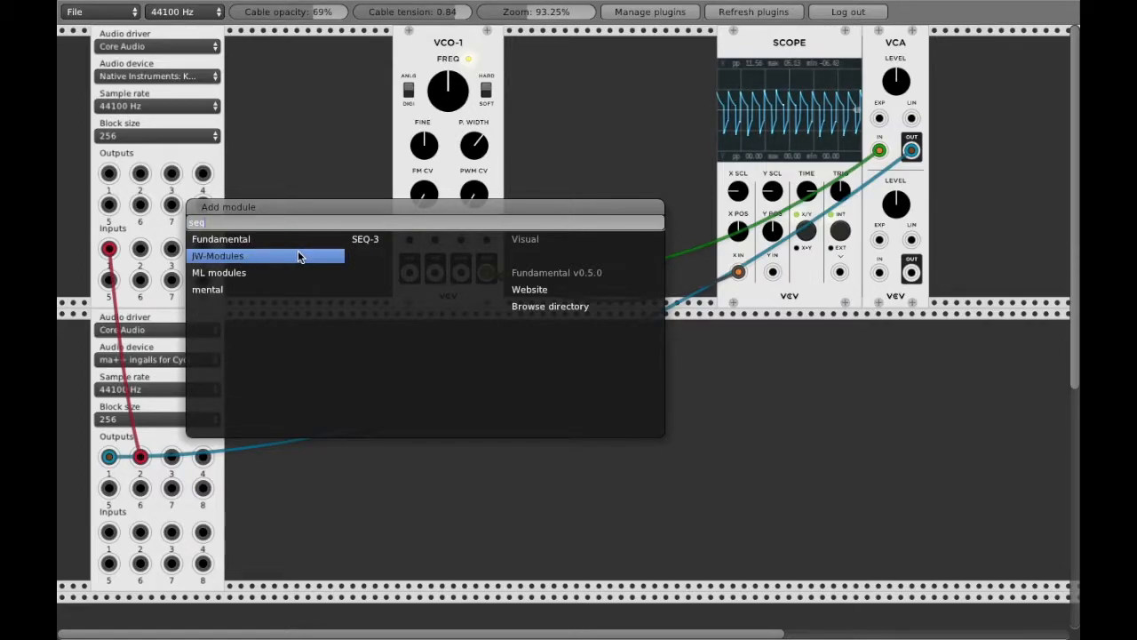
click(348, 245)
drag(412, 337, 458, 324)
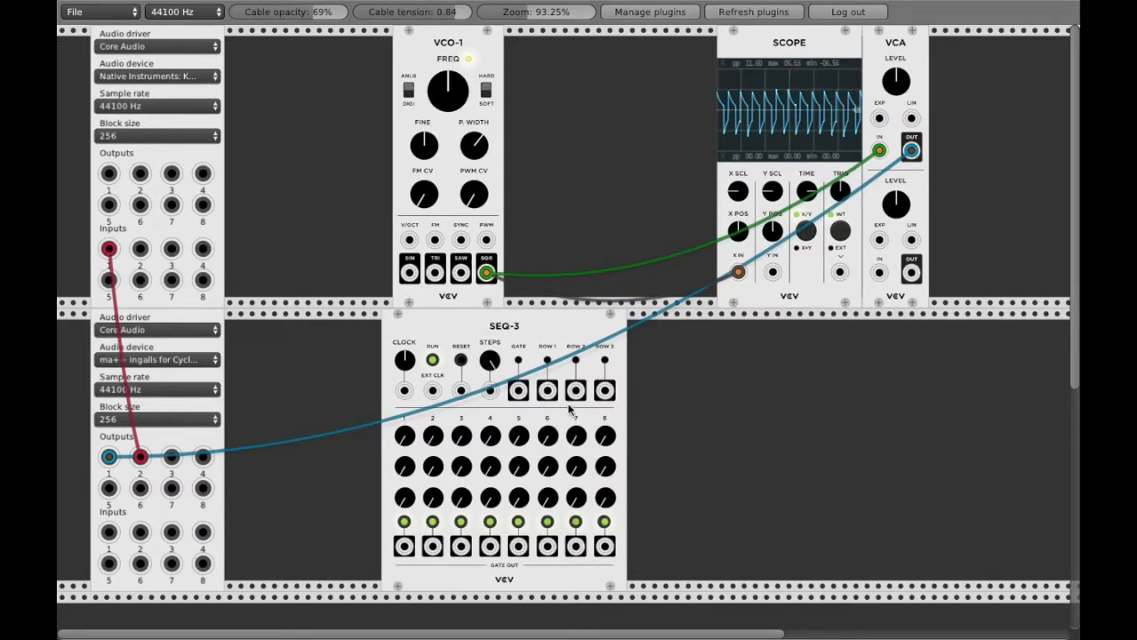
Patch the SEQ-3's gate output to the VCA's first linear CV input and switch off the gates of steps 2 to 8
drag(518, 390, 912, 119)
click(433, 521)
click(461, 521)
click(489, 521)
click(518, 522)
click(547, 522)
Try the SEQ-3's Retrigger gate mode and set the gate mode back to Trigger
right_click(582, 575)
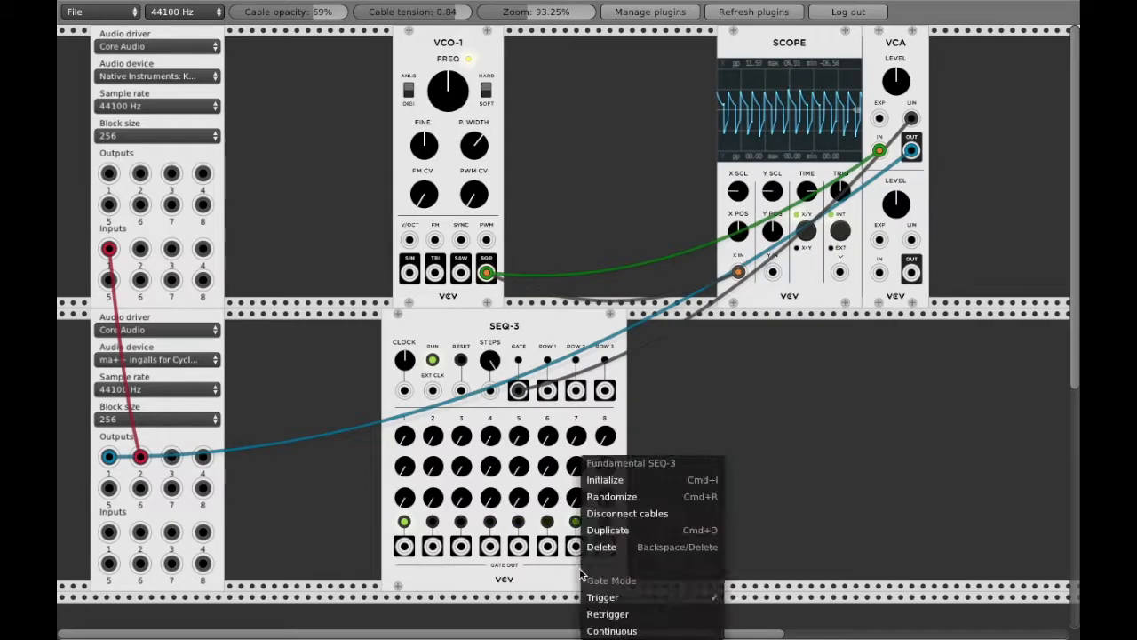
click(607, 615)
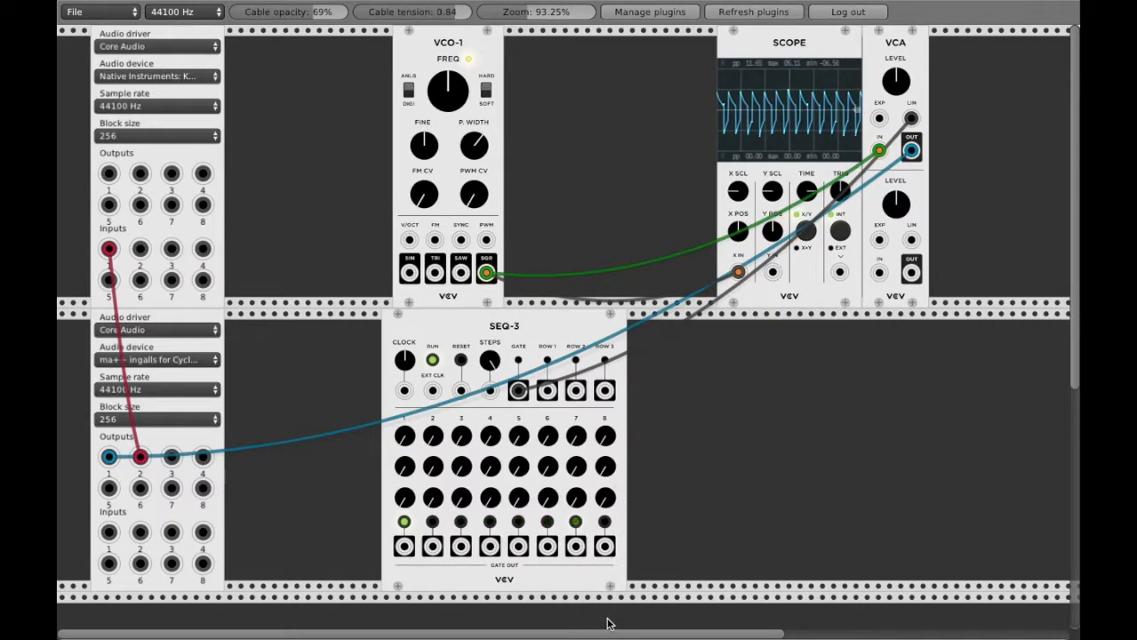
right_click(586, 580)
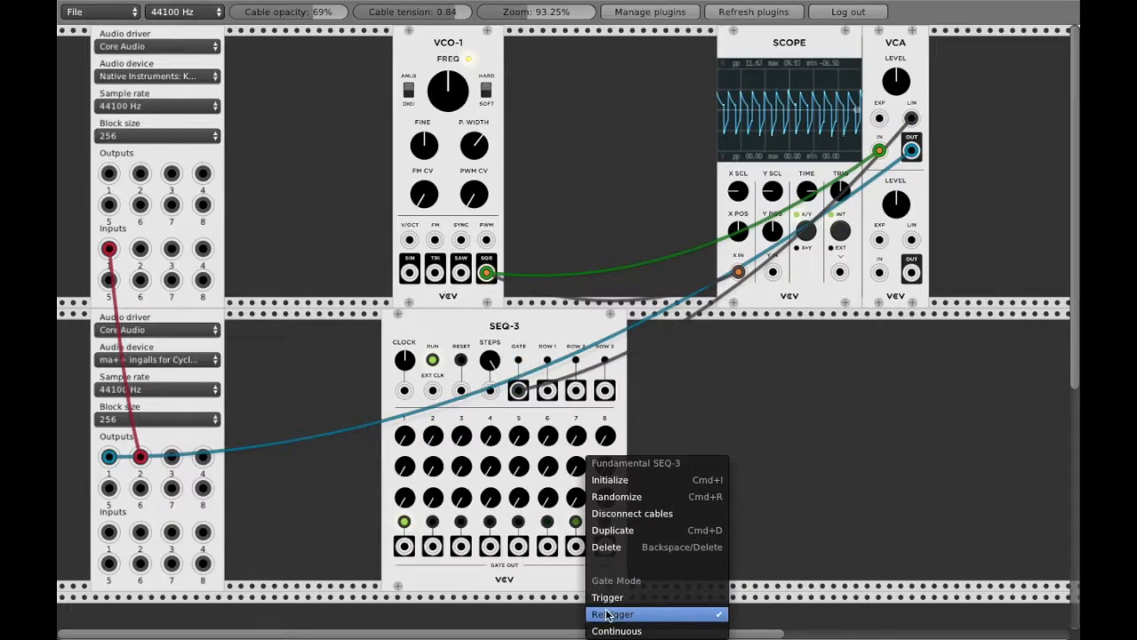
click(590, 596)
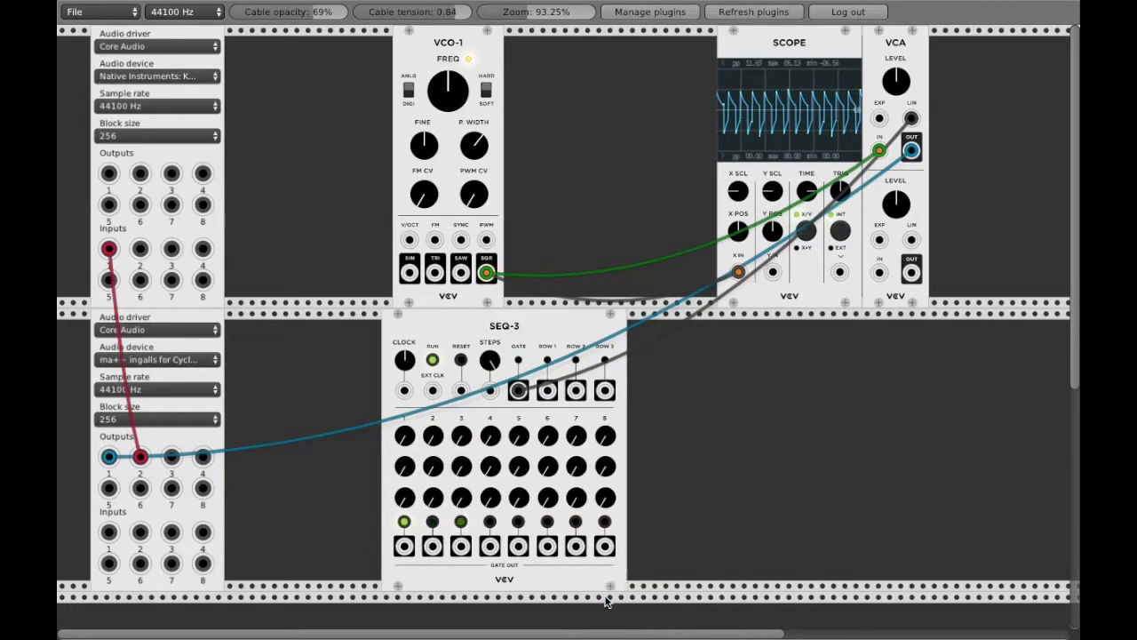
Try the SEQ-3's Retrigger gate mode again and leave the gate mode on Continuous
right_click(562, 577)
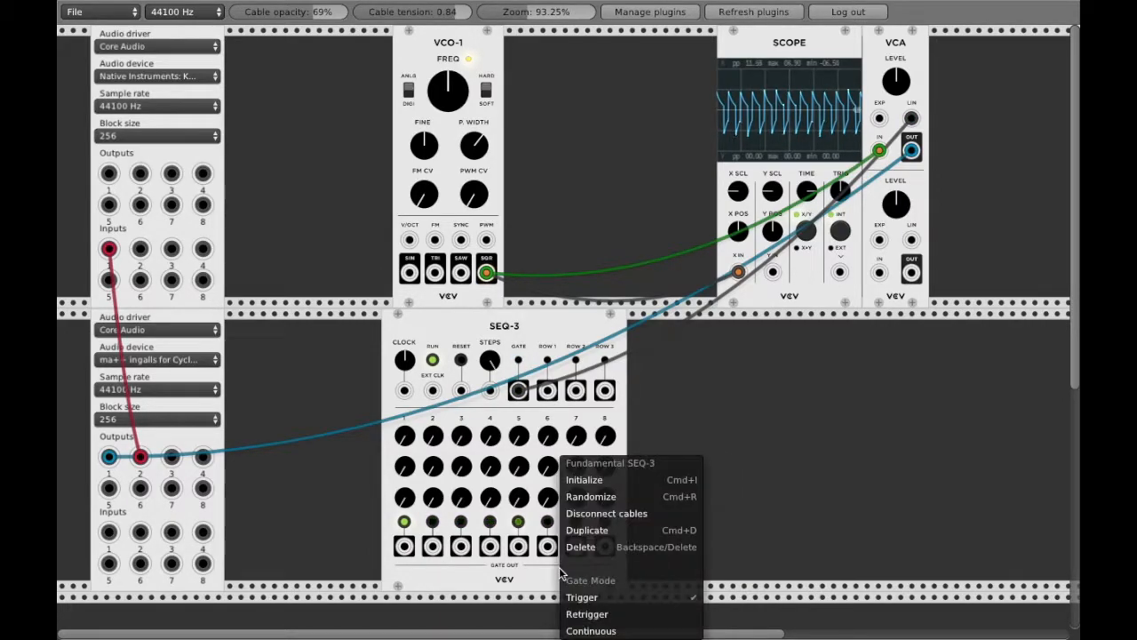
click(587, 613)
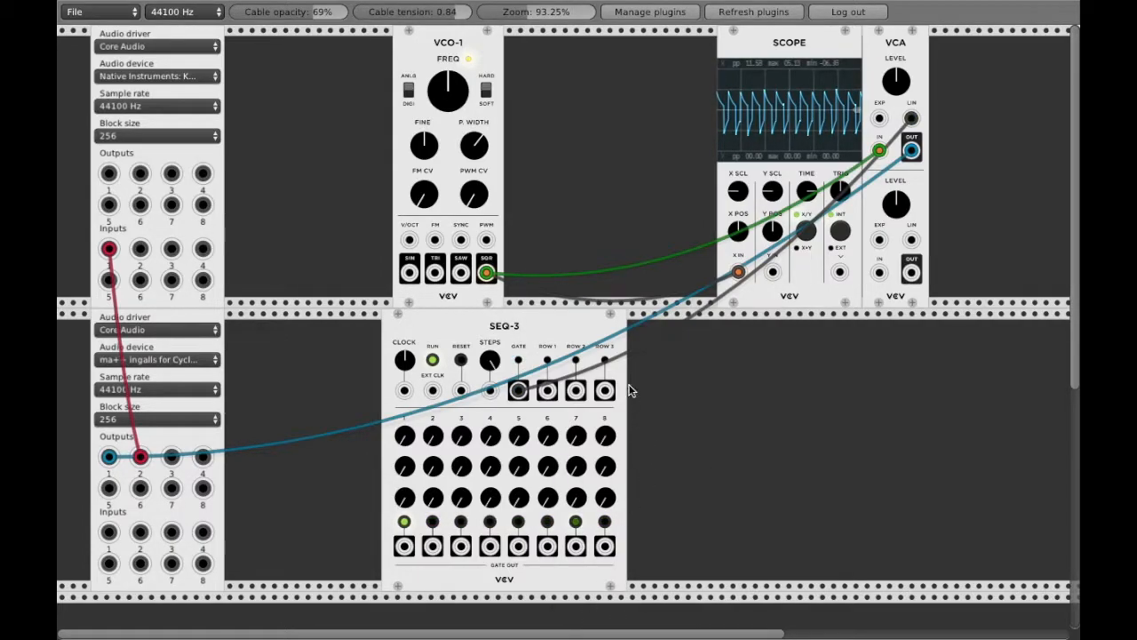
right_click(562, 584)
click(588, 629)
right_click(524, 576)
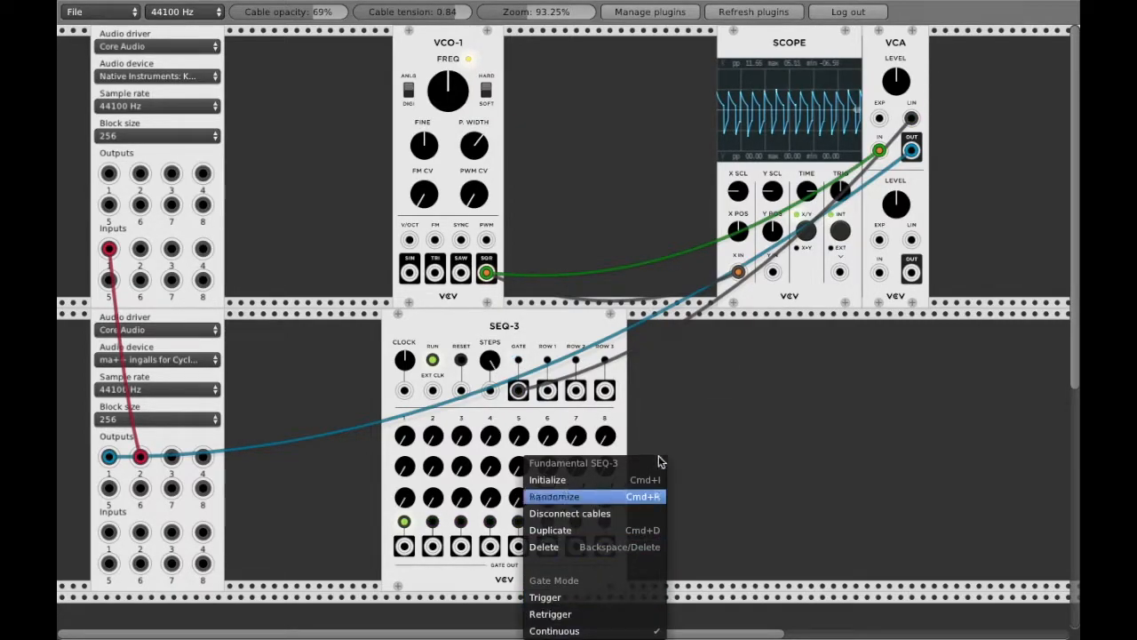
click(689, 314)
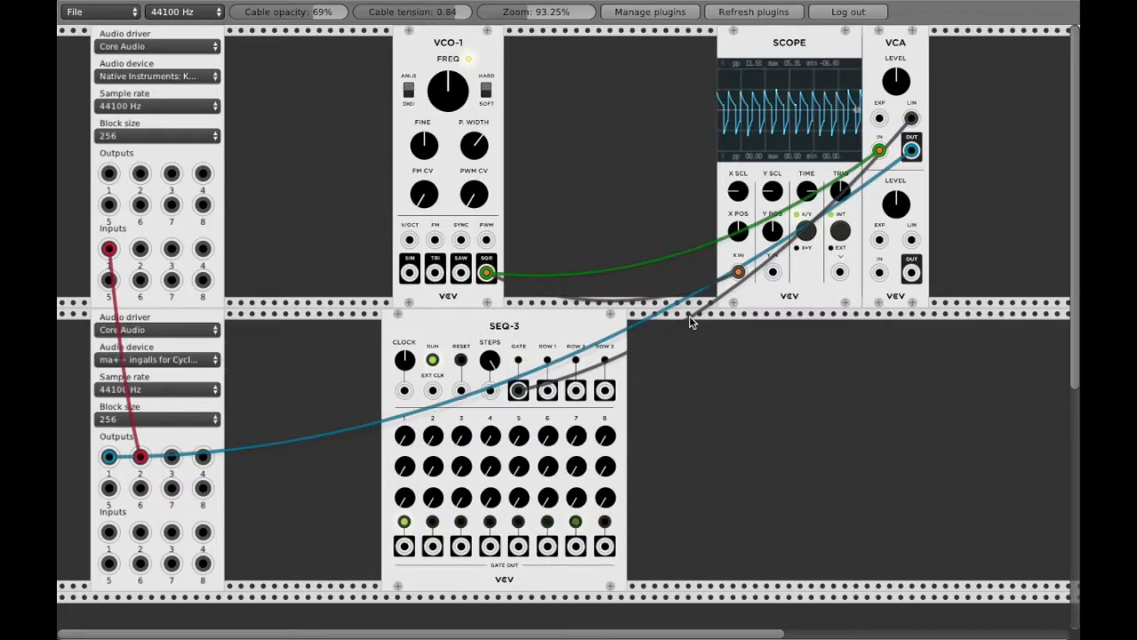
Find the Fundamental VCF filter module, add it and place it directly beside the VCO-1 in the upper row
right_click(688, 316)
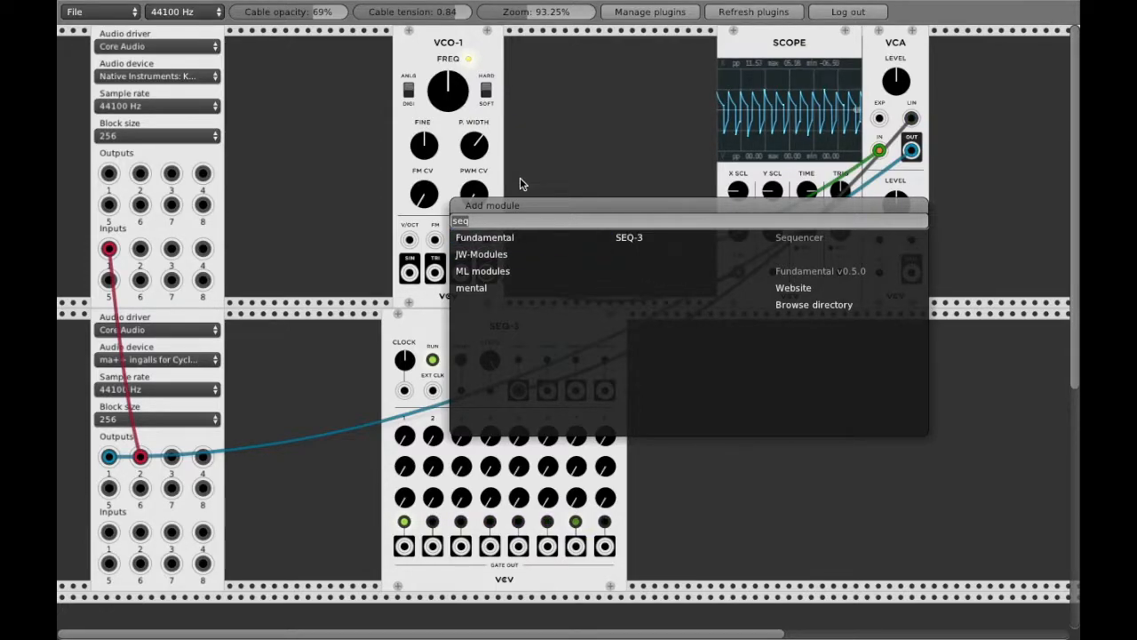
key(BackSpace)
key(BackSpace)
key(BackSpace)
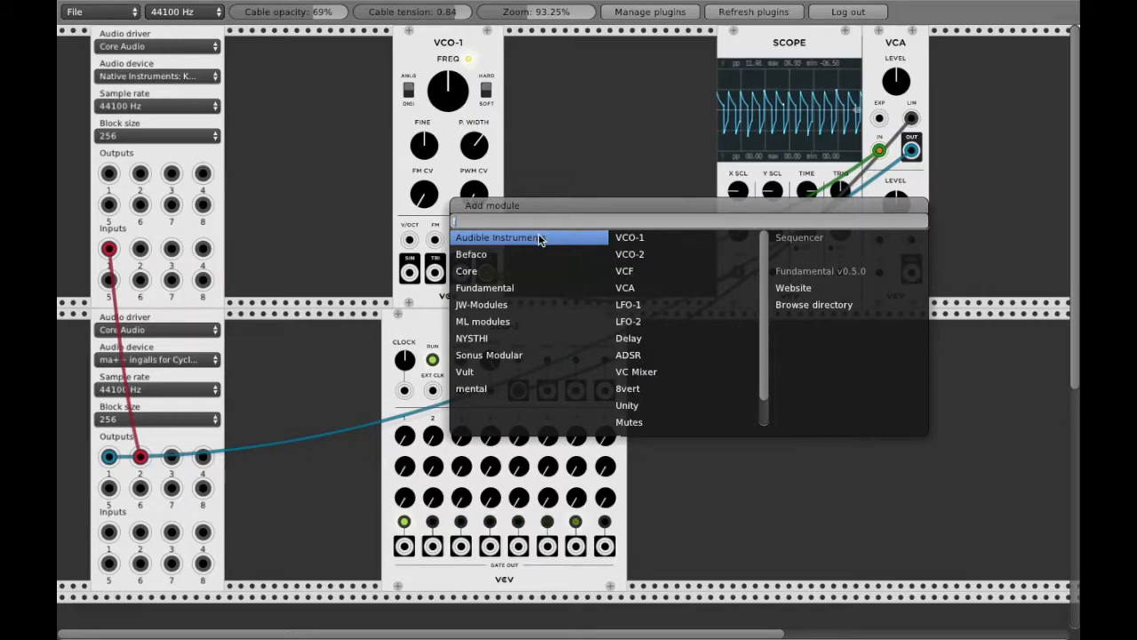
text(fil)
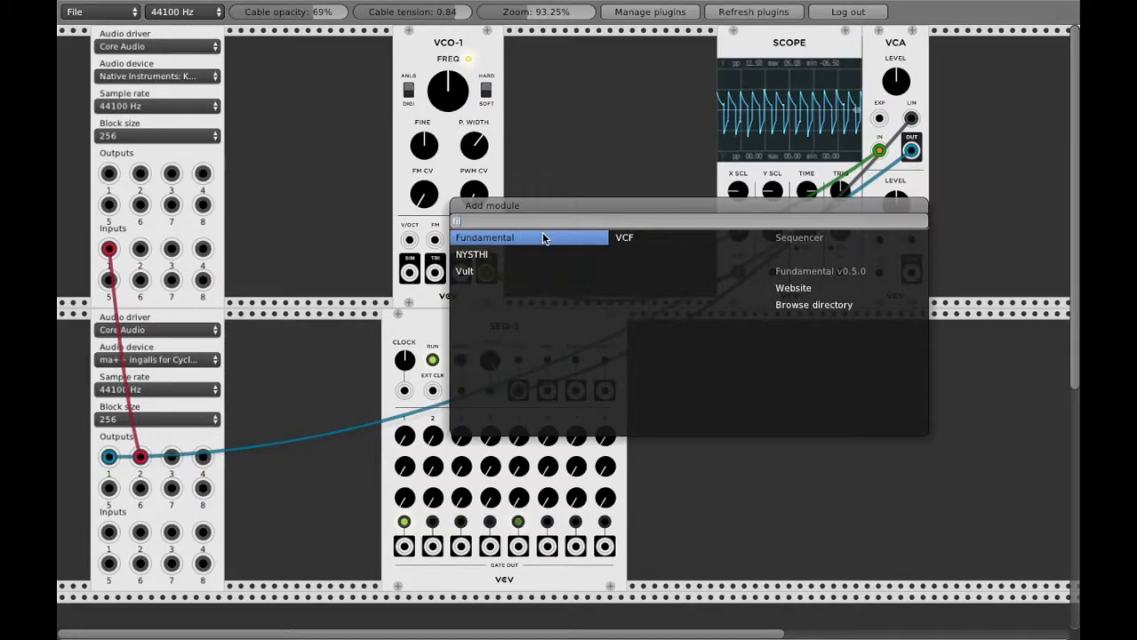
click(613, 238)
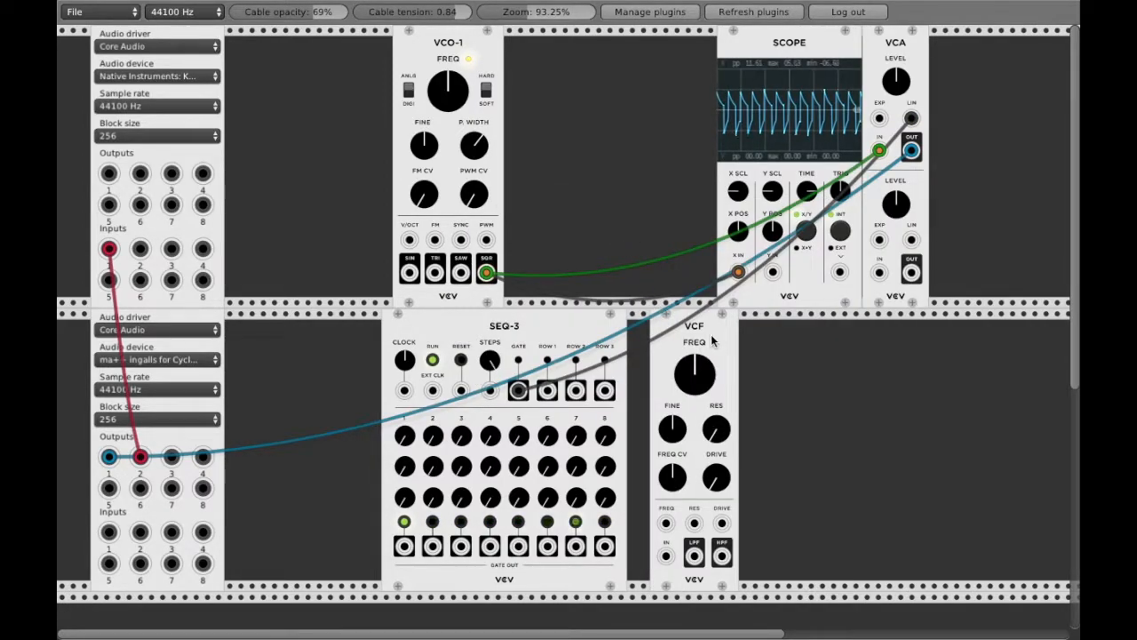
drag(656, 315, 512, 32)
Replace the square-wave patching by routing the VCO-1's saw output through the VCF's low-pass output into the VCA, and raise the filter cutoff
mouse_move(878, 151)
mouse_down()
mouse_move(502, 266)
mouse_move(579, 270)
mouse_move(859, 129)
mouse_move(878, 151)
mouse_up()
right_click(486, 270)
click(487, 272)
right_click(488, 275)
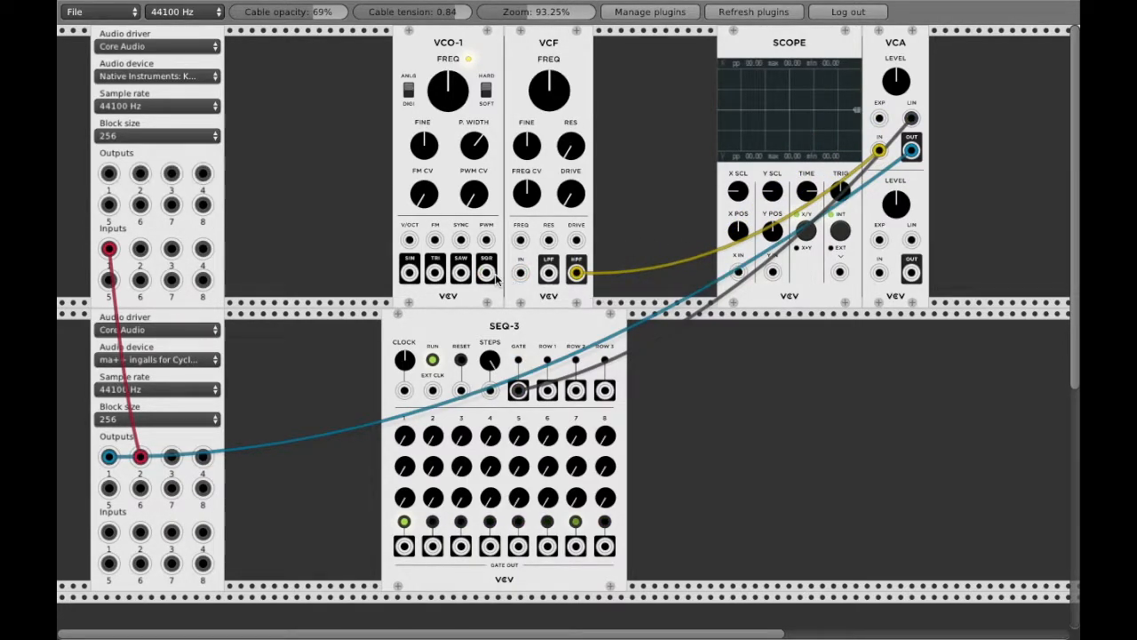
drag(577, 272, 549, 272)
drag(460, 272, 520, 279)
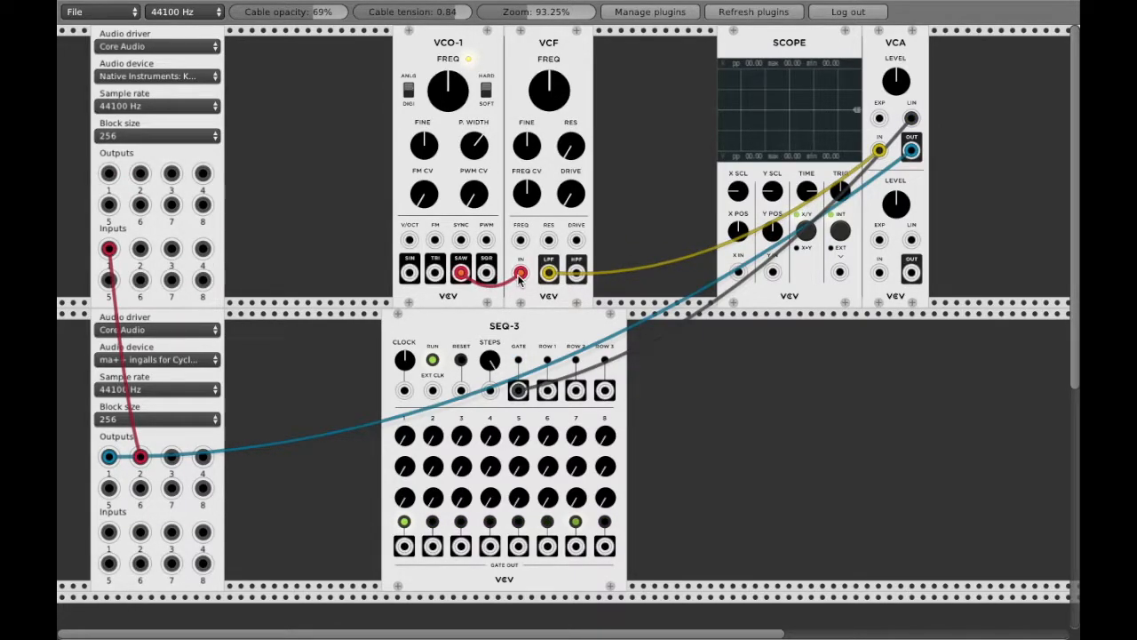
drag(549, 90, 549, 78)
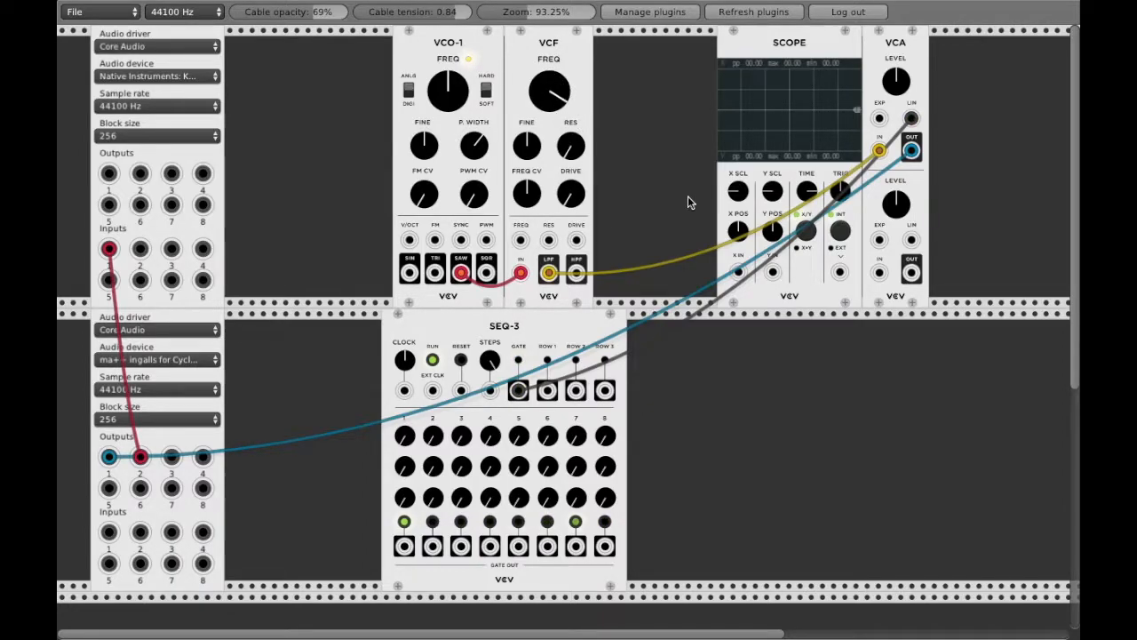
Patch the VCA's output to the Scope's X input and move the Scope and VCA further right
drag(738, 273, 551, 277)
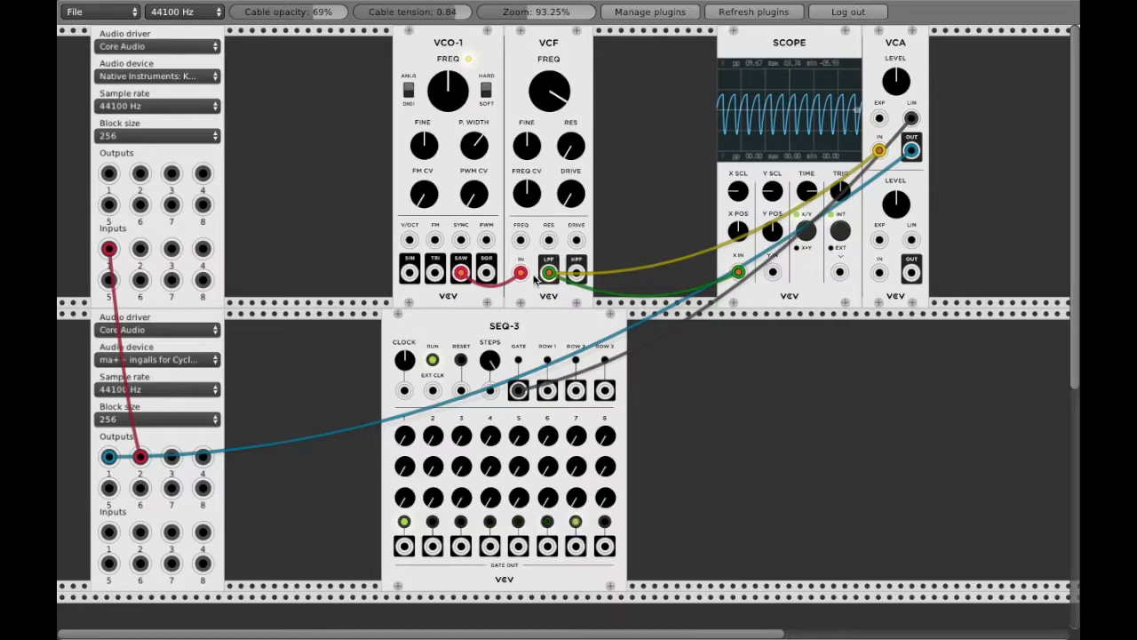
mouse_move(548, 272)
mouse_down()
mouse_move(639, 259)
mouse_move(912, 139)
mouse_move(911, 149)
mouse_up()
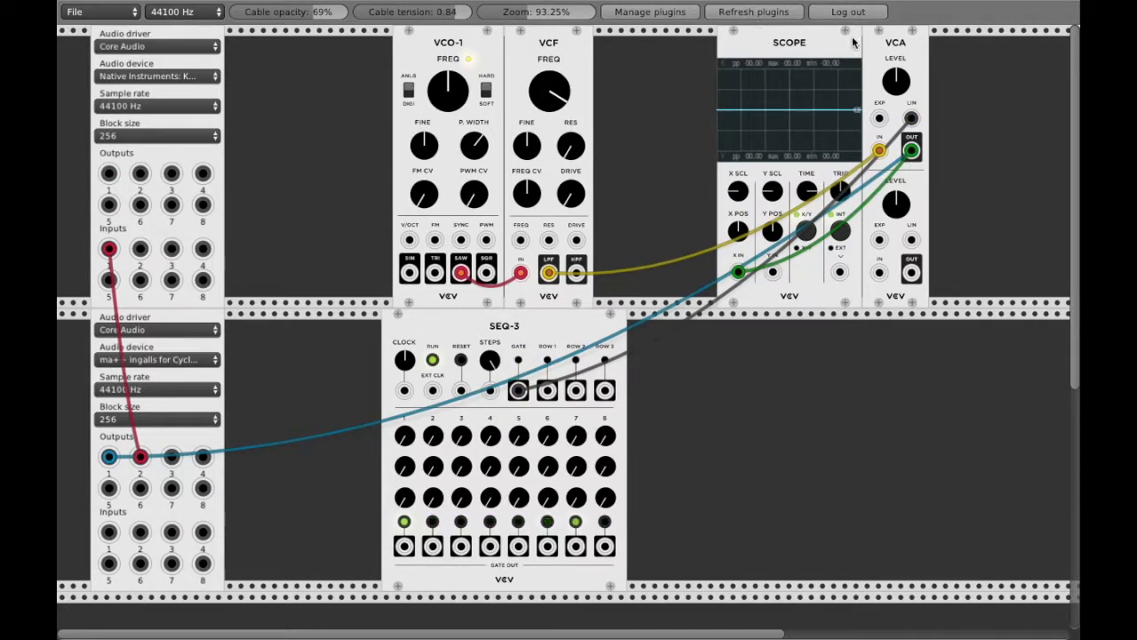
drag(901, 38, 958, 42)
drag(816, 51, 970, 53)
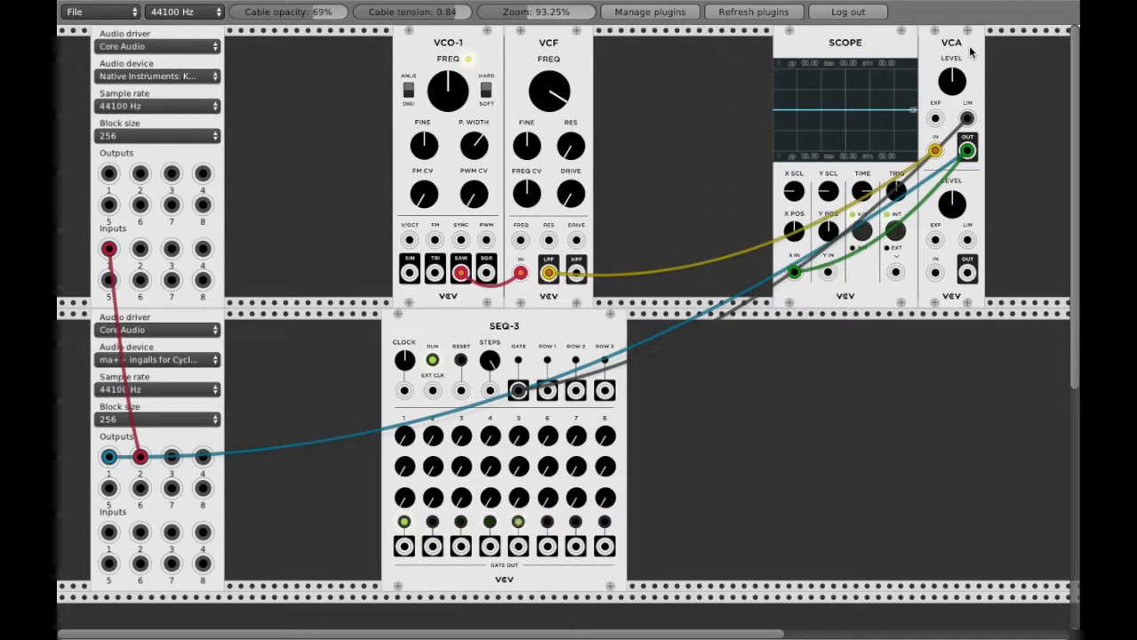
right_click(653, 32)
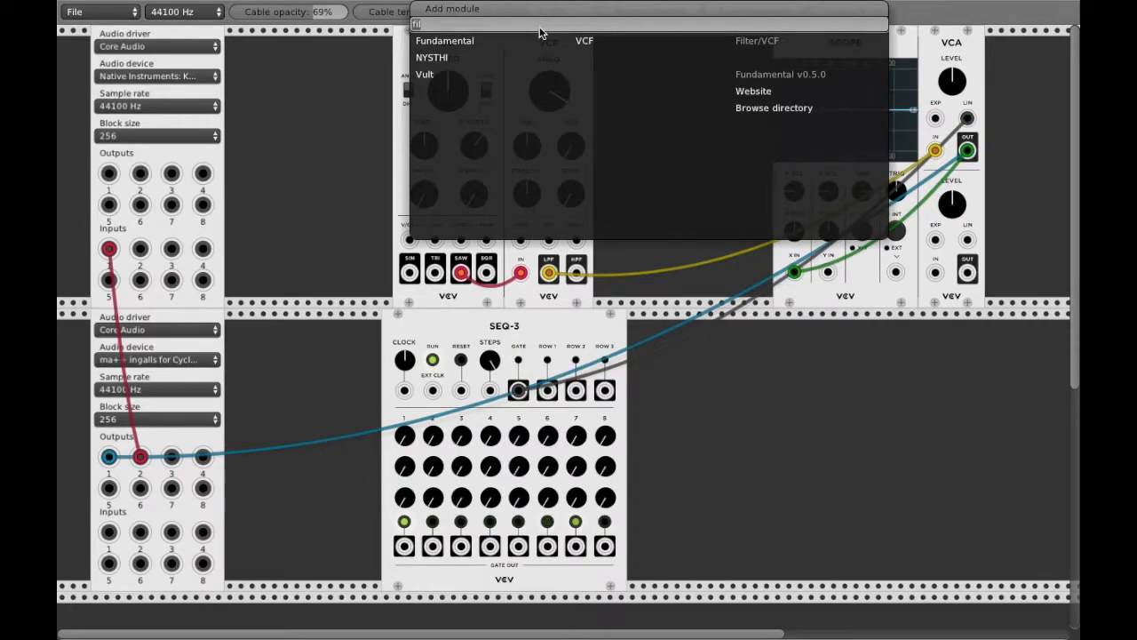
text(vca)
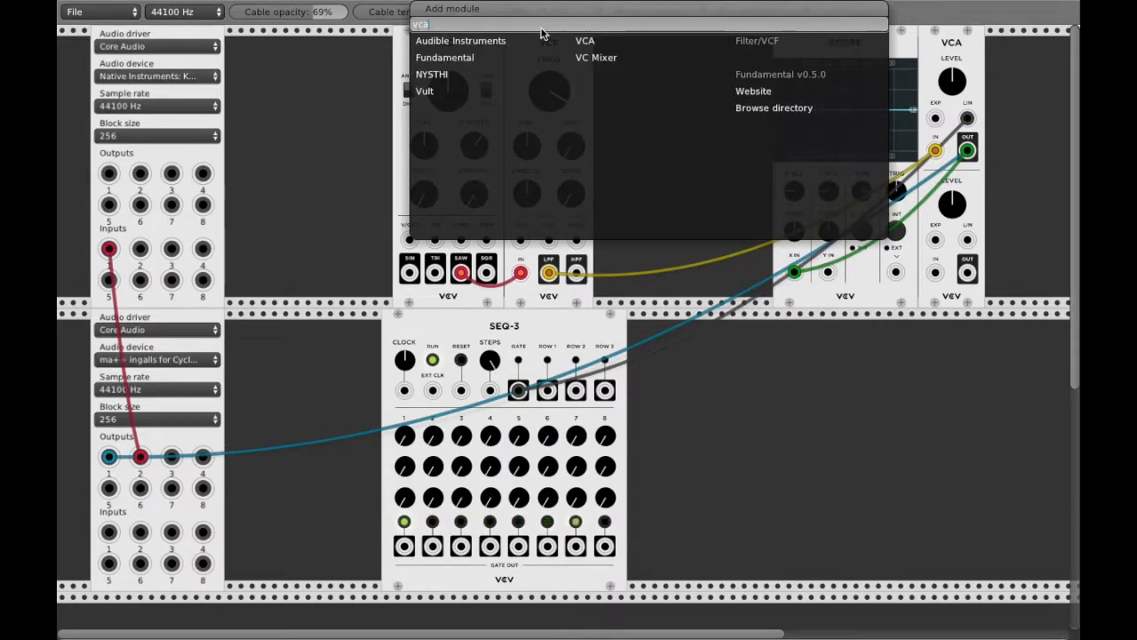
click(610, 42)
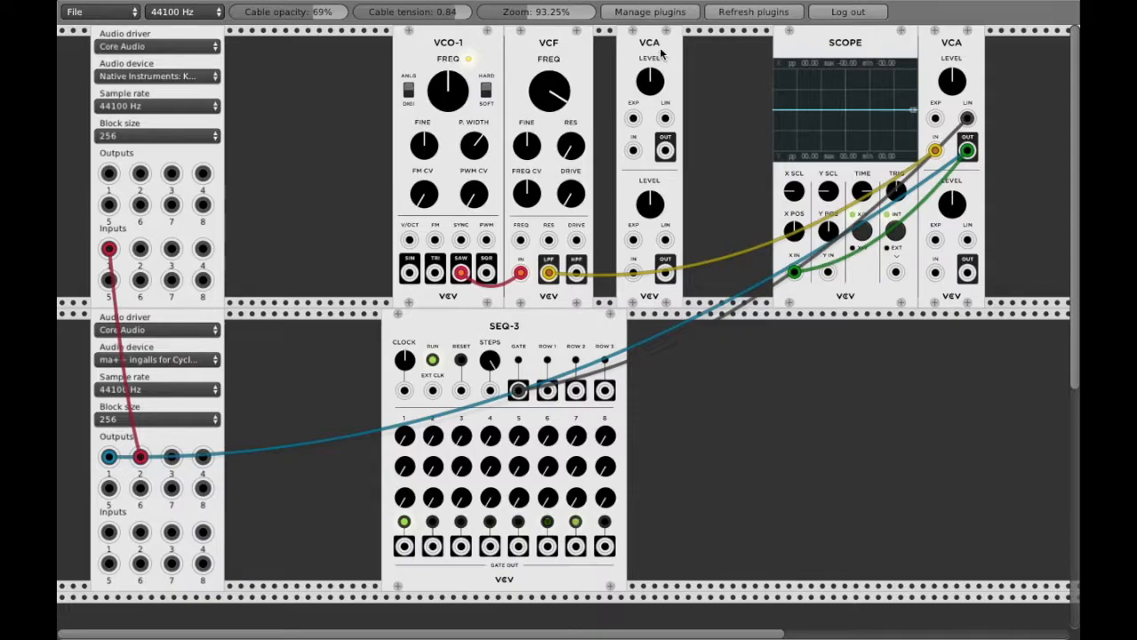
key(Delete)
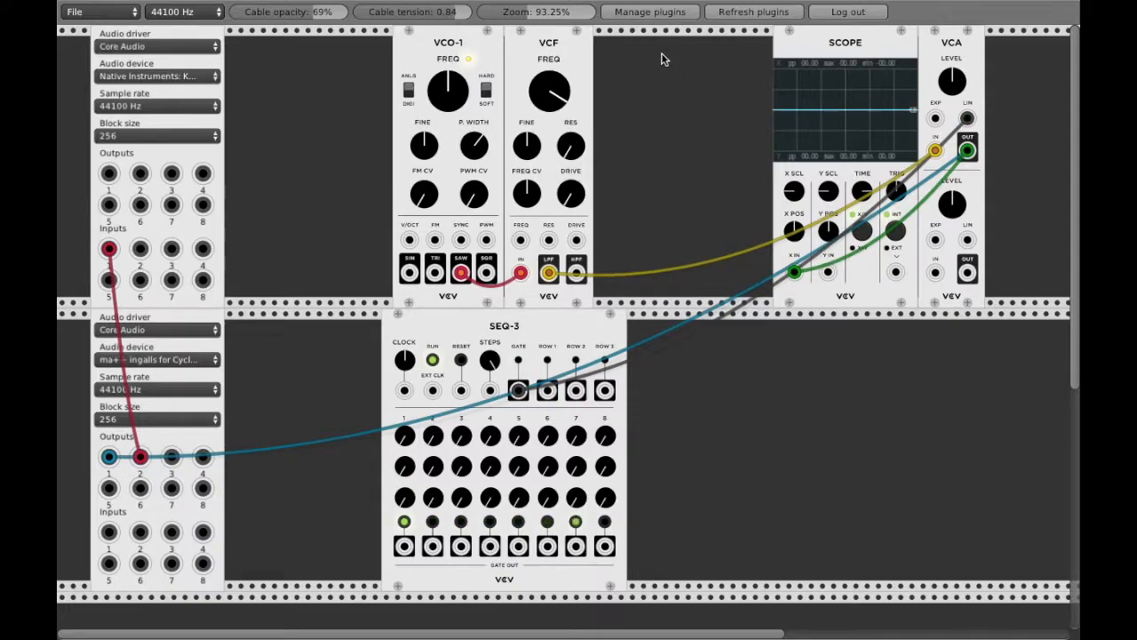
Add an ADSR between the VCF and Scope, patched from the SEQ-3's gate output and out to the VCA's first linear CV input
right_click(661, 58)
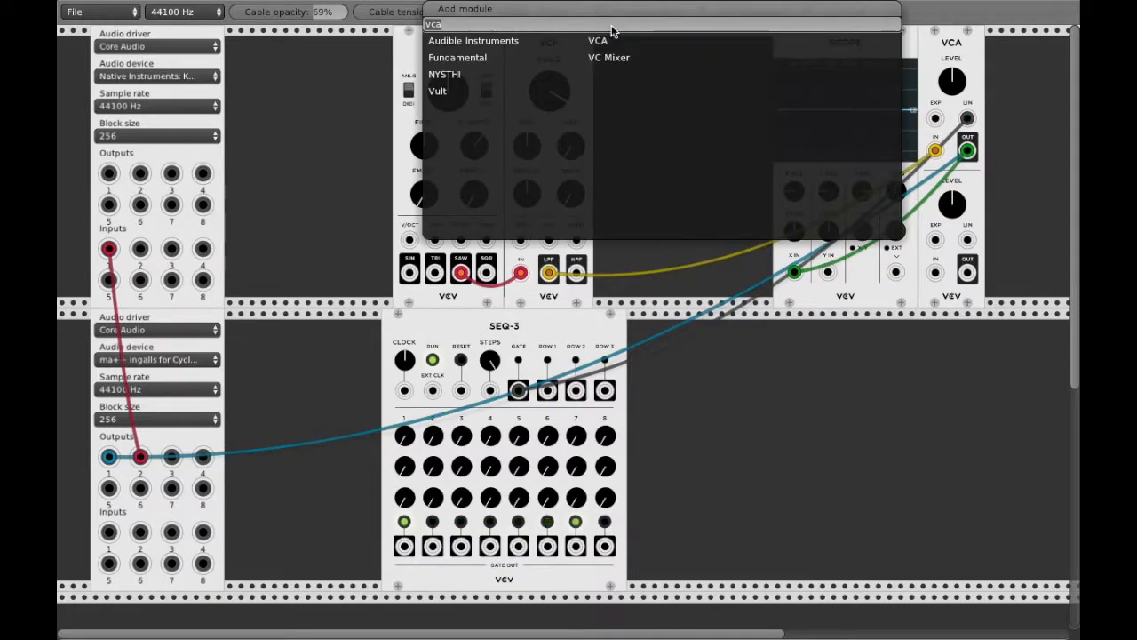
text(adsr)
click(621, 40)
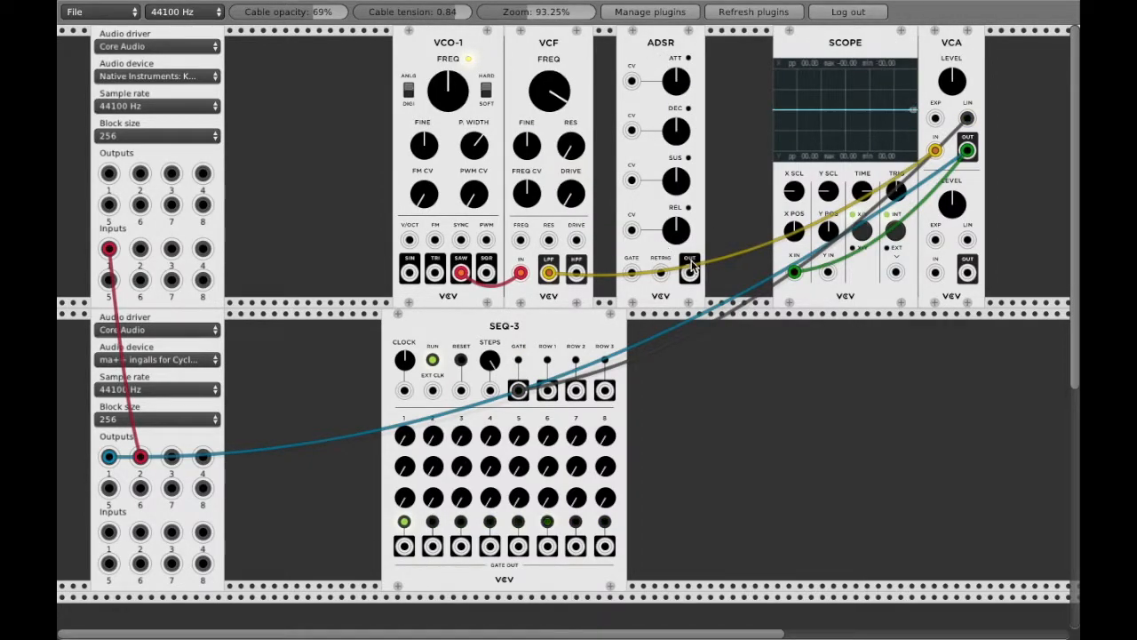
drag(971, 118, 632, 274)
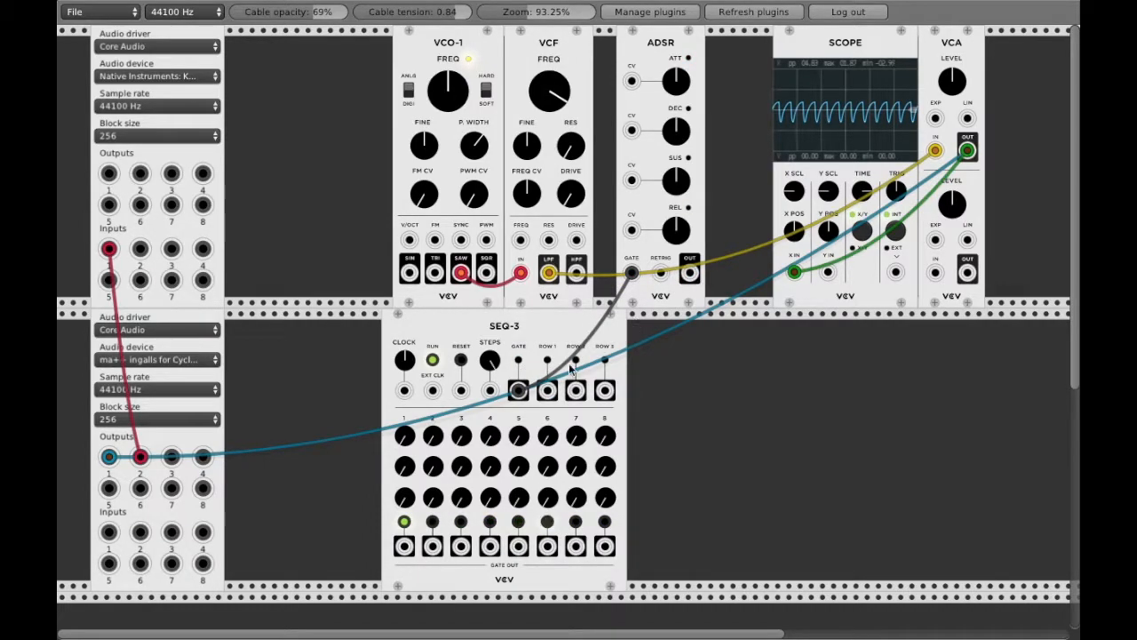
drag(689, 272, 967, 121)
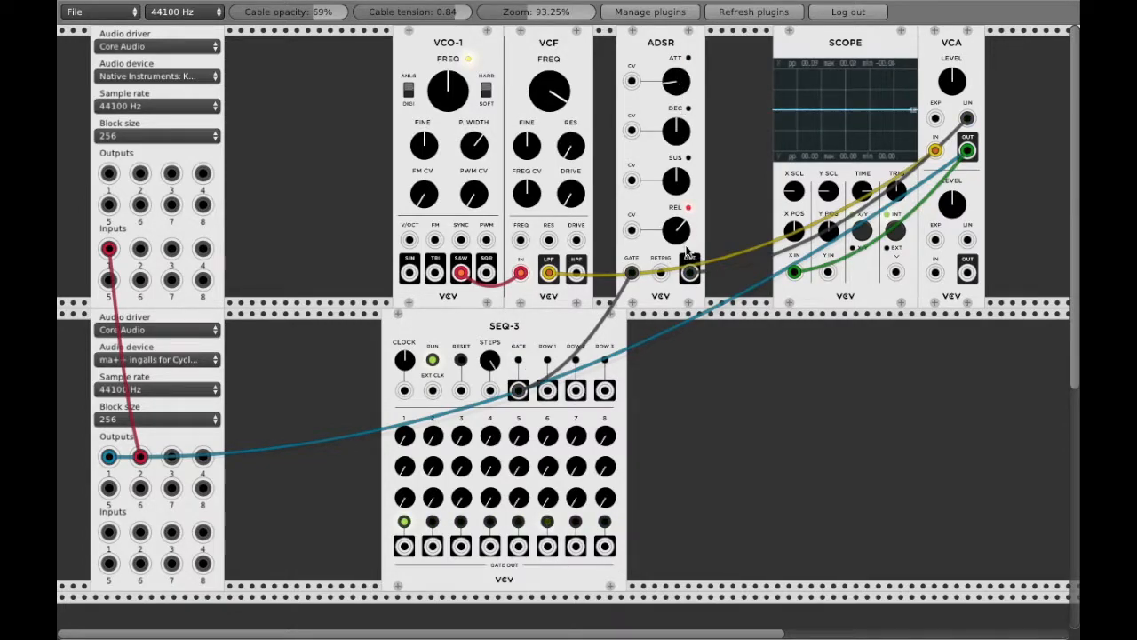
Add an LFO-1 module and place it in the lower row, beneath the Scope with space after the SEQ-3
right_click(696, 320)
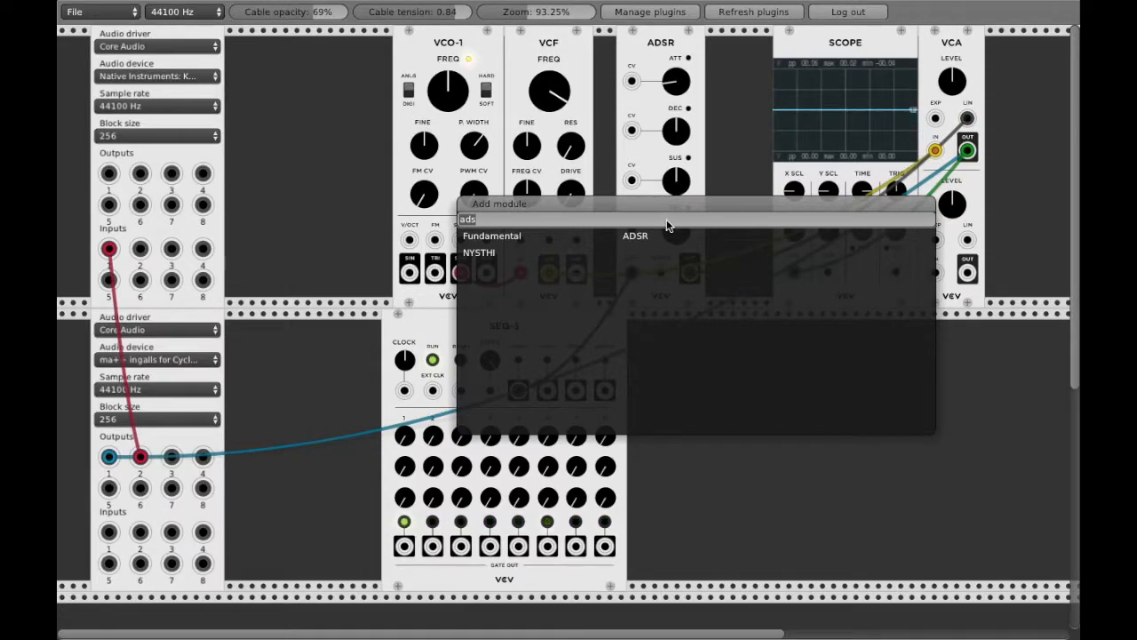
key(BackSpace)
text(lfo)
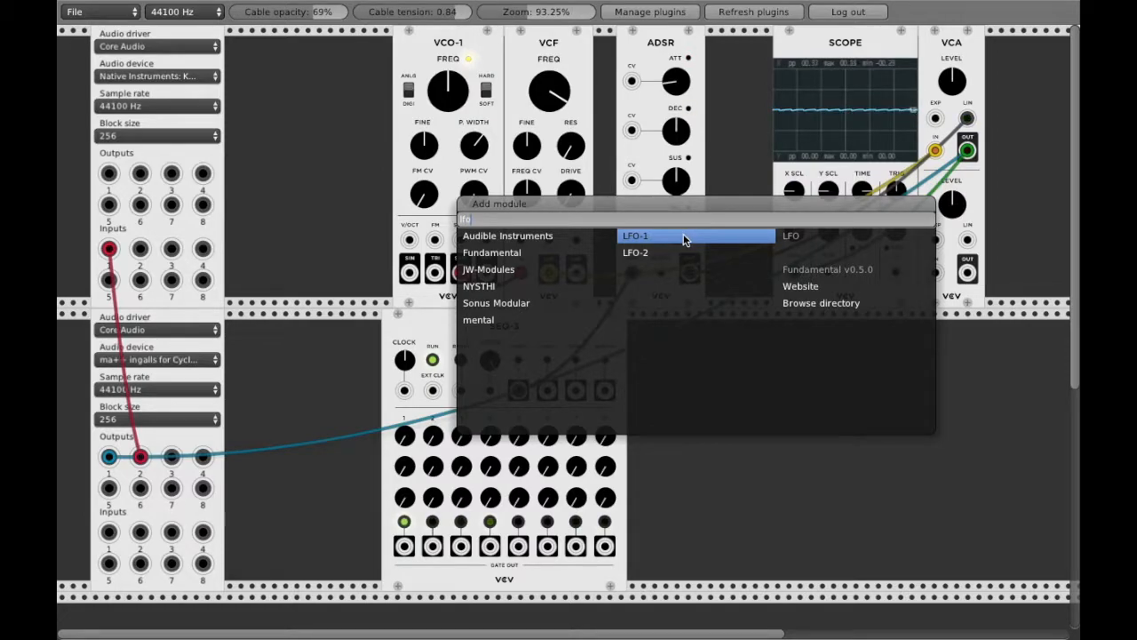
click(684, 238)
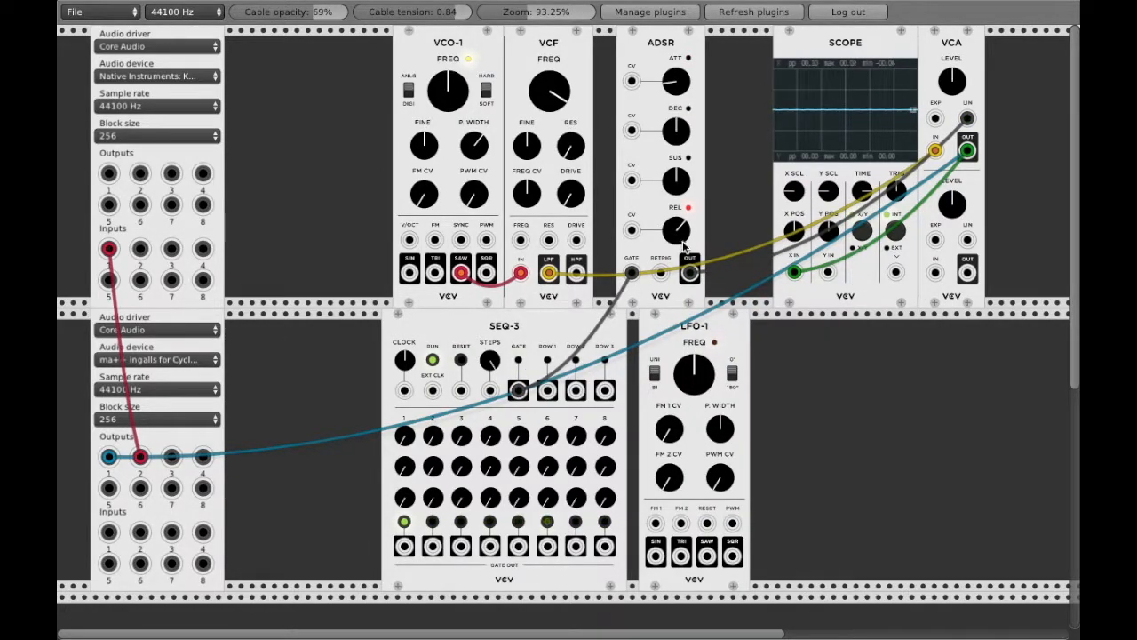
drag(655, 427, 755, 441)
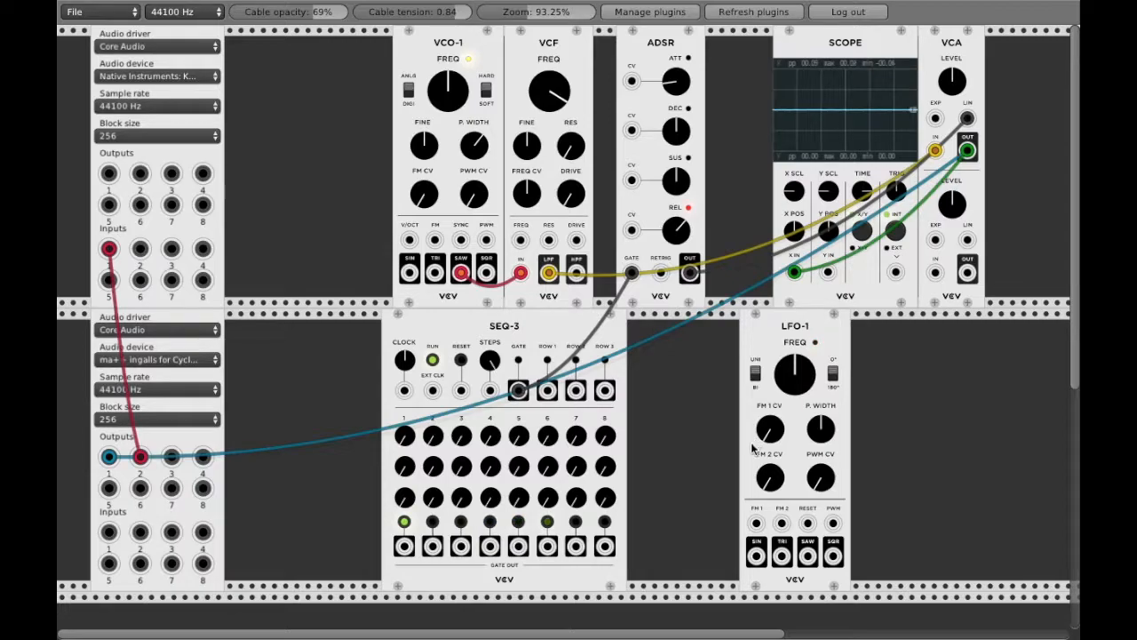
Modulate the VCF's frequency with a slowed LFO-1 sine output, raising the filter's frequency CV amount and the ADSR's release
drag(755, 553, 521, 241)
mouse_move(797, 397)
mouse_down()
mouse_move(797, 374)
mouse_move(797, 418)
mouse_up()
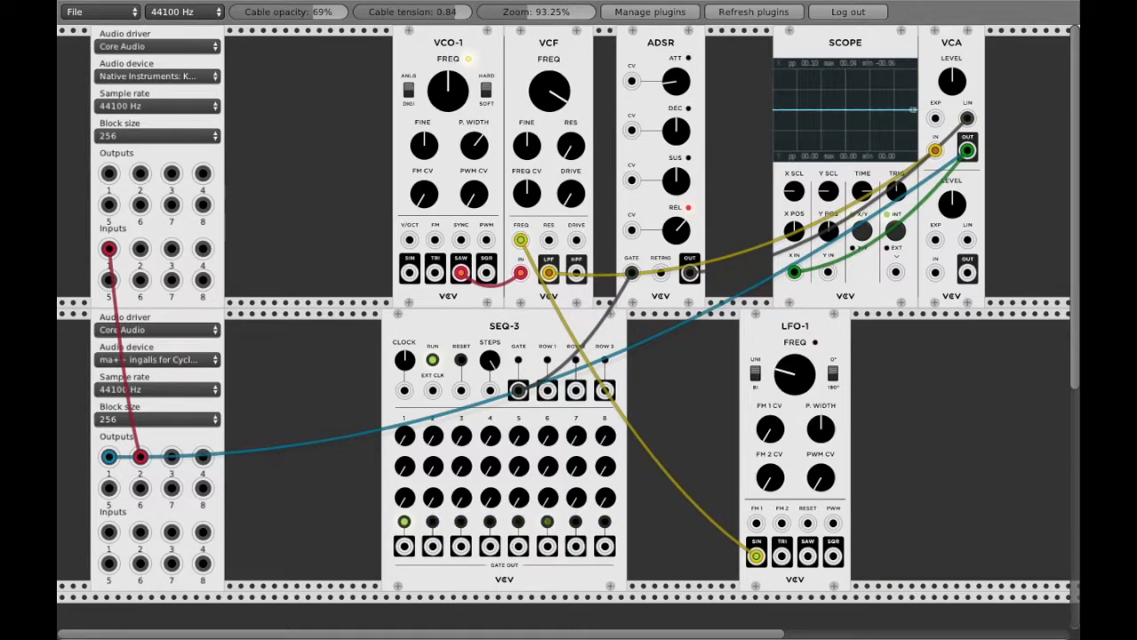
drag(677, 231, 677, 207)
drag(528, 195, 528, 170)
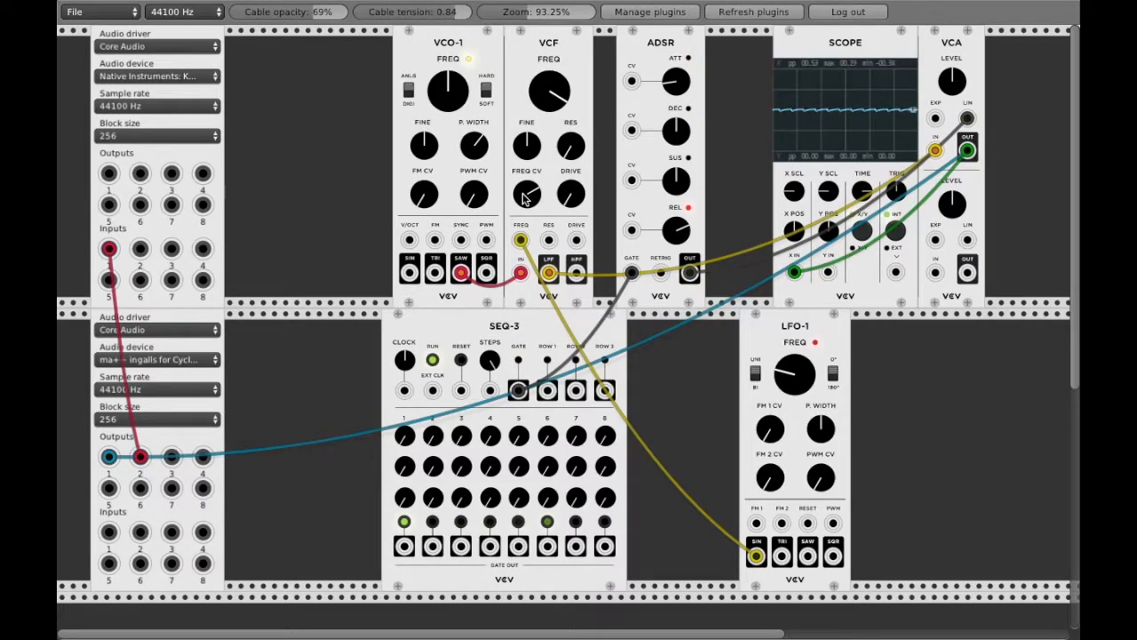
Lower the VCF's cutoff, speed up the LFO-1 and readjust the filter's frequency CV amount above its centre
drag(559, 85, 558, 124)
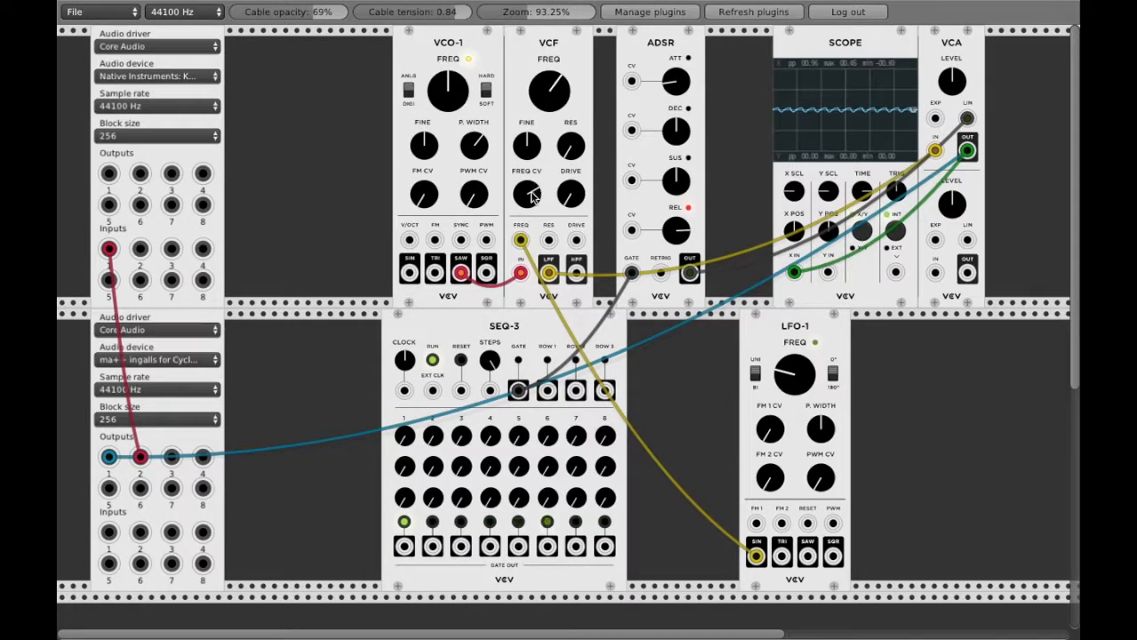
drag(549, 89, 554, 125)
drag(794, 373, 794, 360)
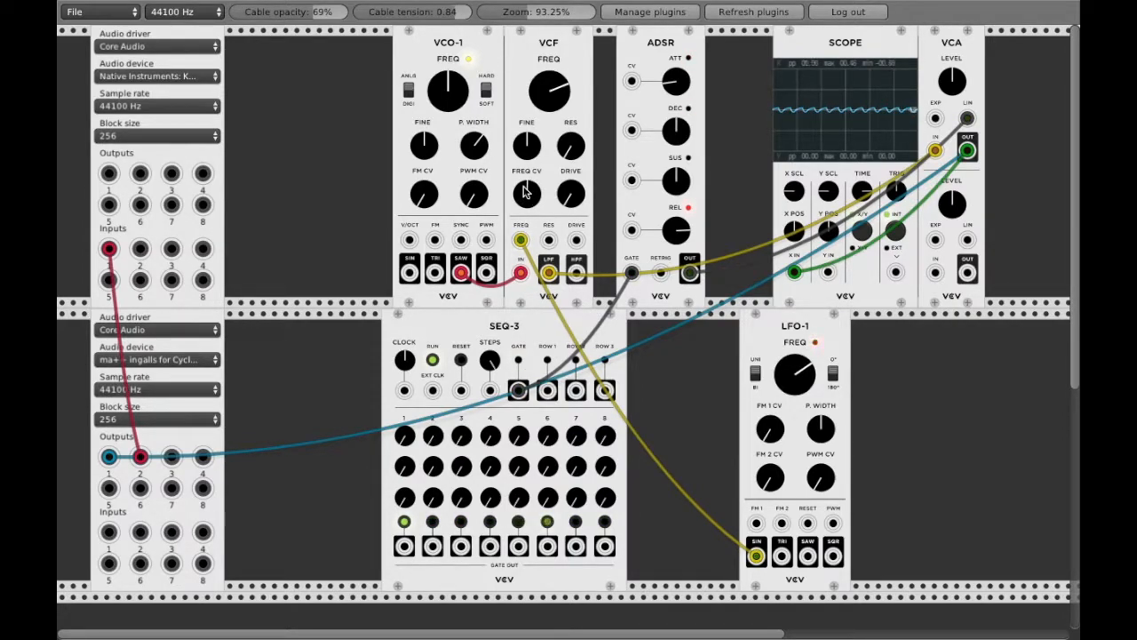
drag(526, 194, 526, 159)
Try slow and fast LFO-1 rates, leaving it moderately fast, and lower the VCO-1's frequency
drag(795, 374, 795, 463)
drag(795, 374, 795, 298)
drag(439, 82, 441, 87)
drag(794, 372, 795, 375)
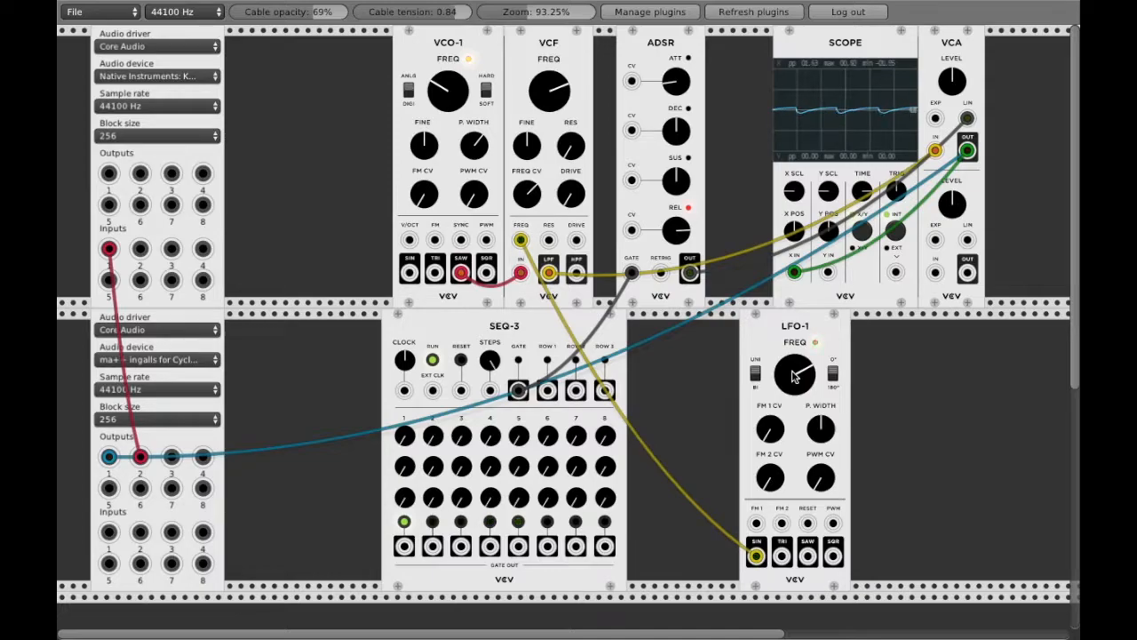
drag(446, 91, 446, 97)
drag(790, 373, 790, 379)
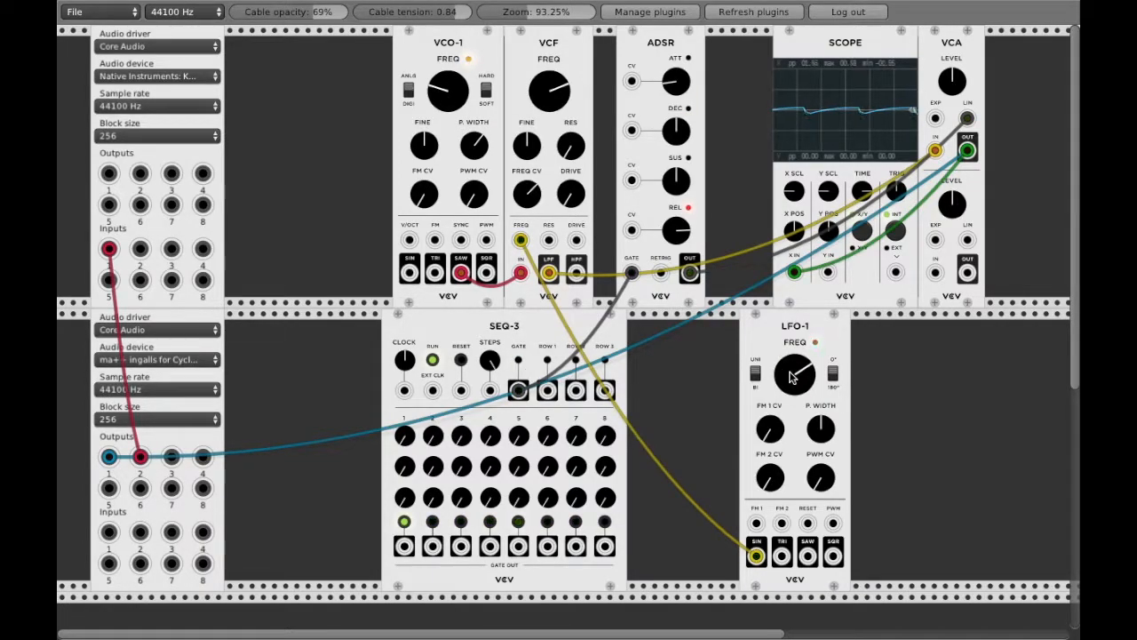
drag(790, 373, 790, 377)
Patch the SEQ-3's row 1 output to the VCO-1's V/OCT input and raise the row 1 value of step 6
drag(406, 246, 549, 394)
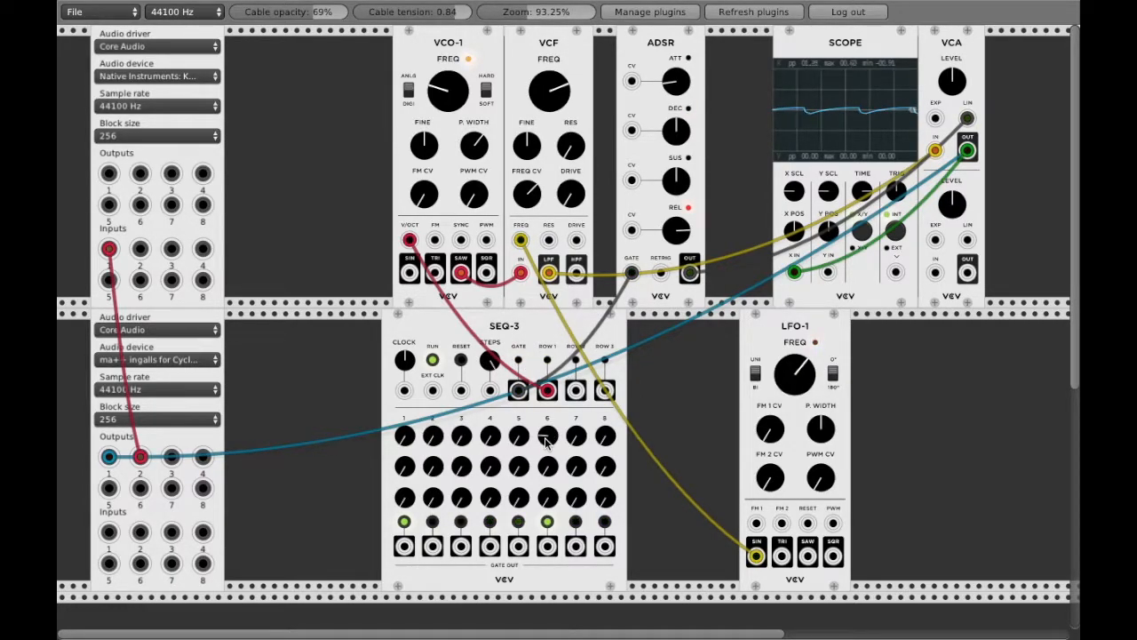
drag(545, 442, 545, 408)
Sweep the VCF's cutoff, leaving it near its centre, and shift the VCF module slightly away from the VCO-1
mouse_move(533, 114)
mouse_down()
mouse_move(533, 147)
mouse_move(533, 125)
mouse_move(533, 135)
mouse_up()
drag(549, 91, 549, 30)
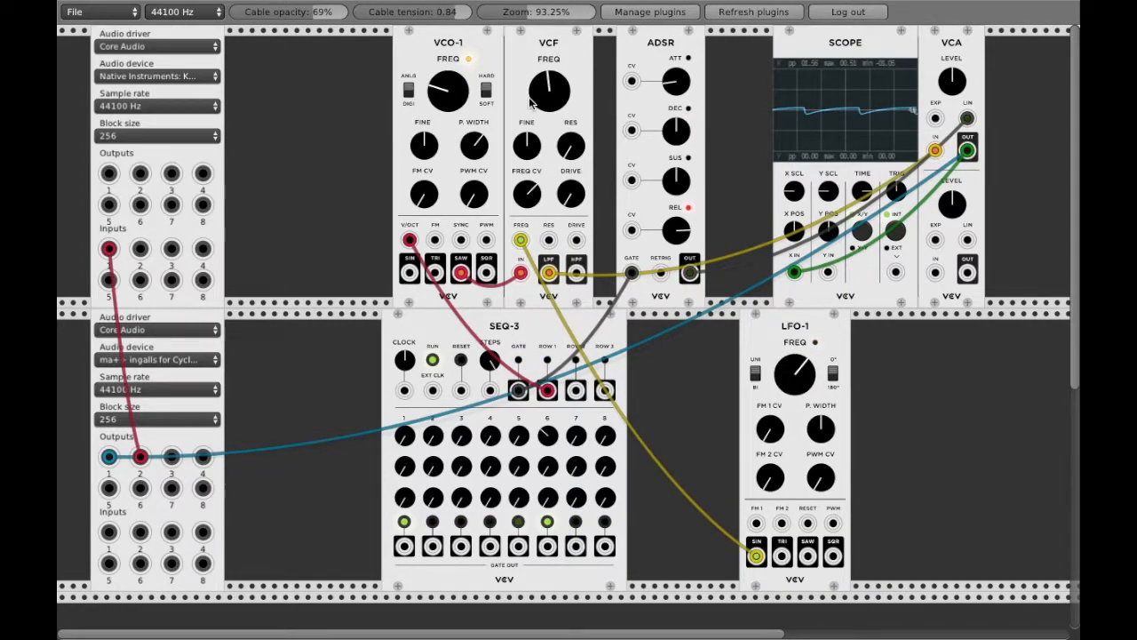
drag(525, 112, 537, 112)
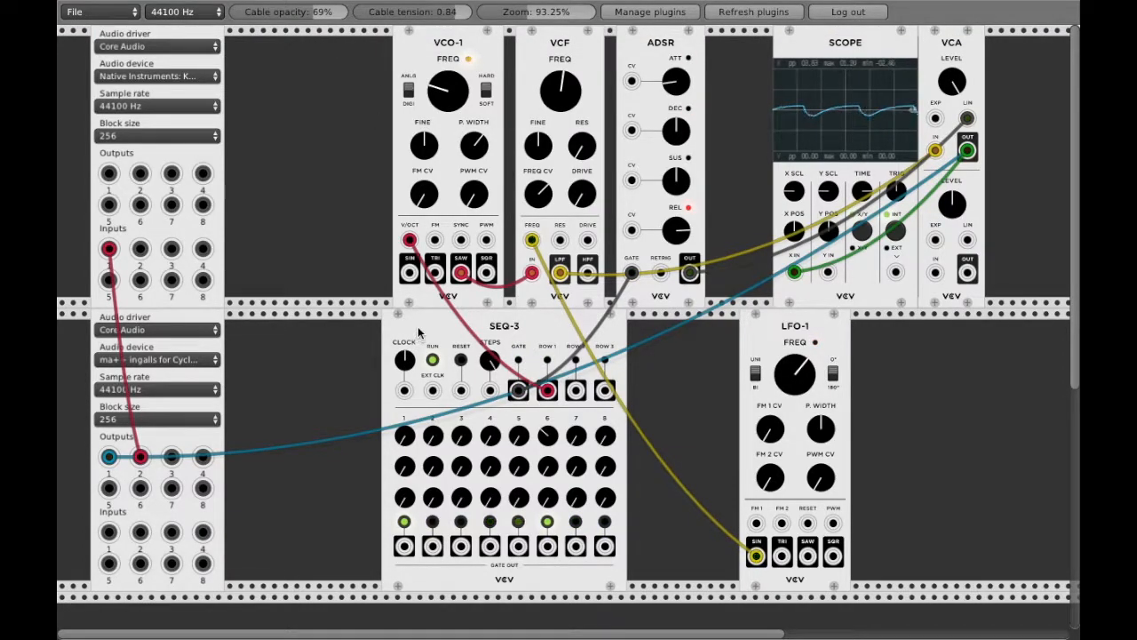
Open the file commands for the patch
click(123, 10)
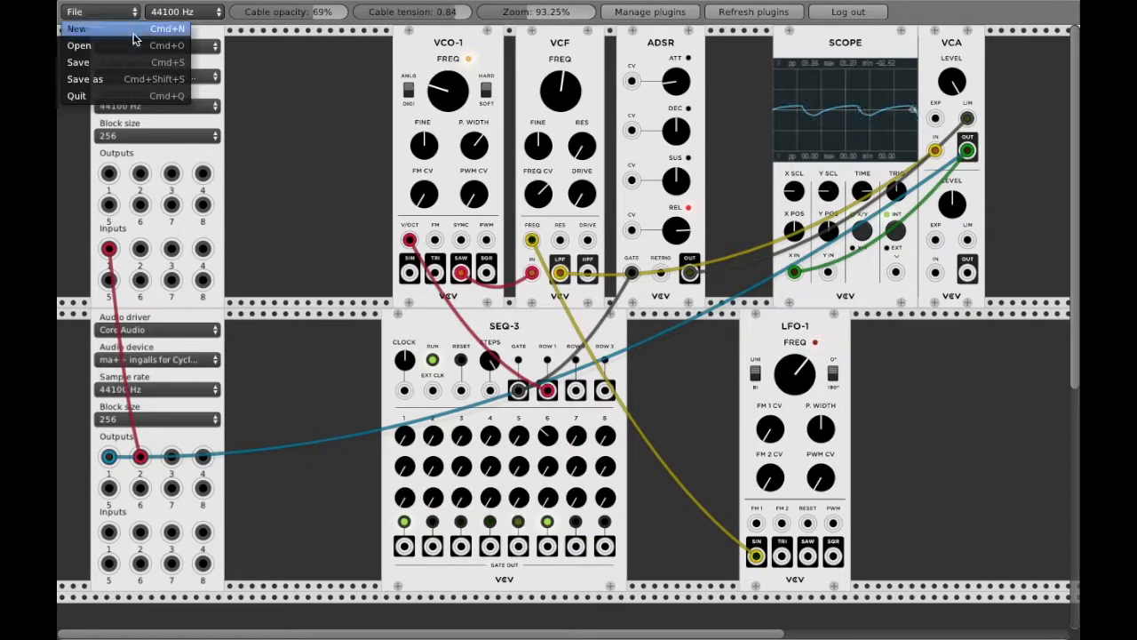